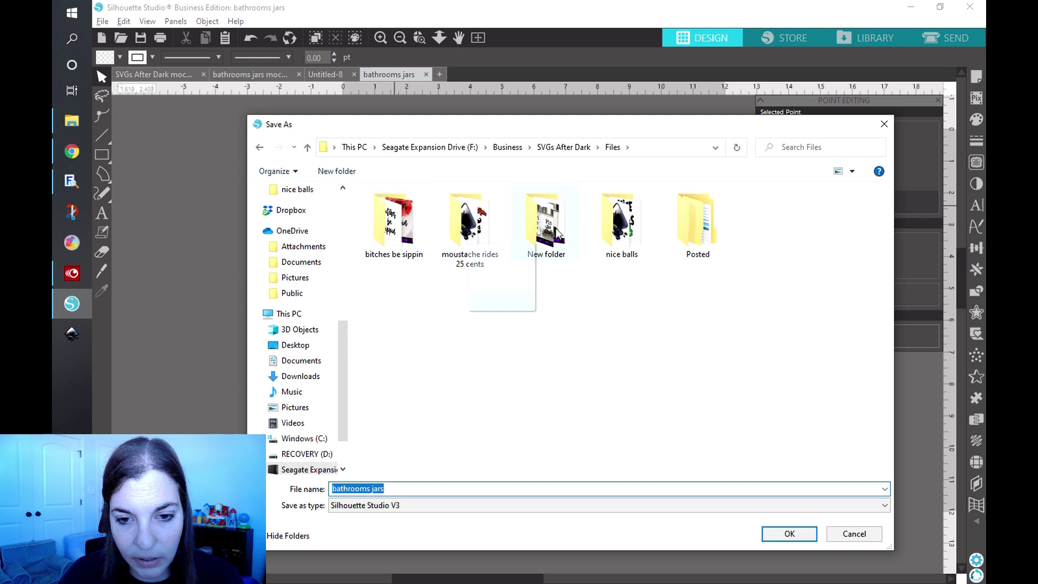
- Rename the new folder inside Files as "bathroom jars"
left_click(562, 262)
left_click(562, 257)
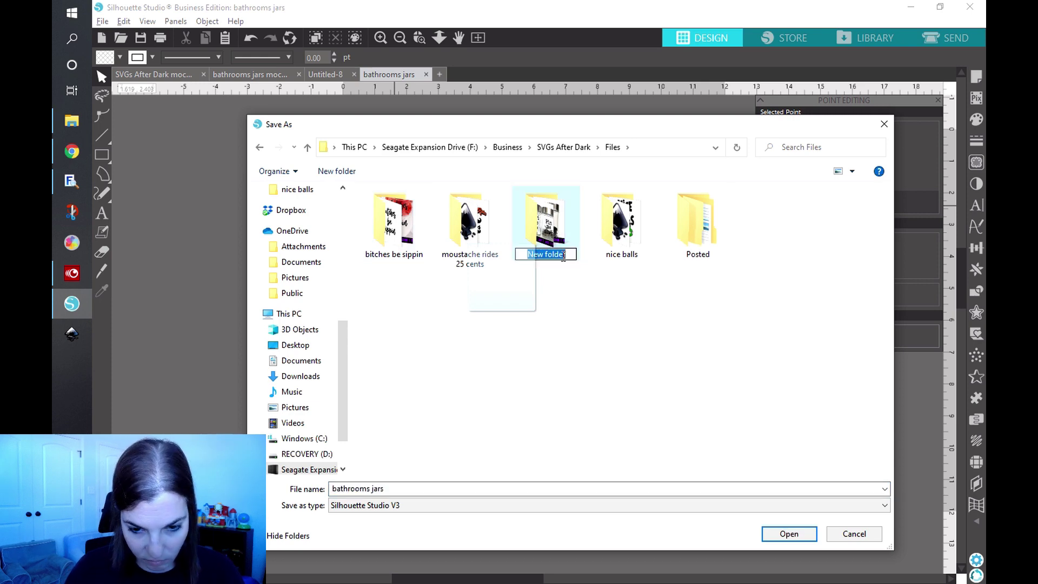
type("bathroom")
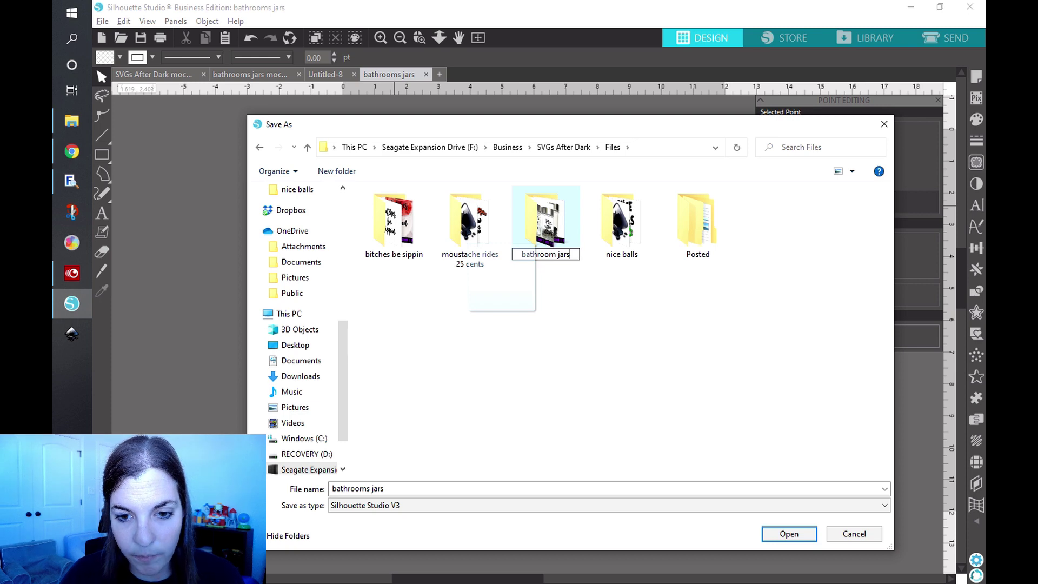
type(" jars")
key("Return")
- Save the design as "bathrooms jars" in Silhouette Studio V3 format inside the bathroom jars folder, replacing the existing file
double_click(409, 236)
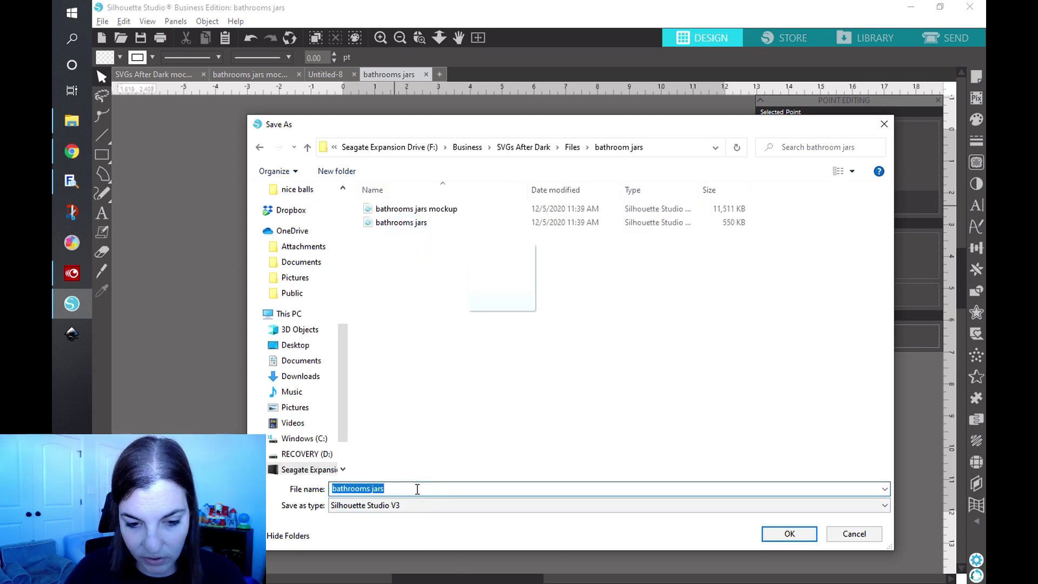
key("Return")
left_click(571, 299)
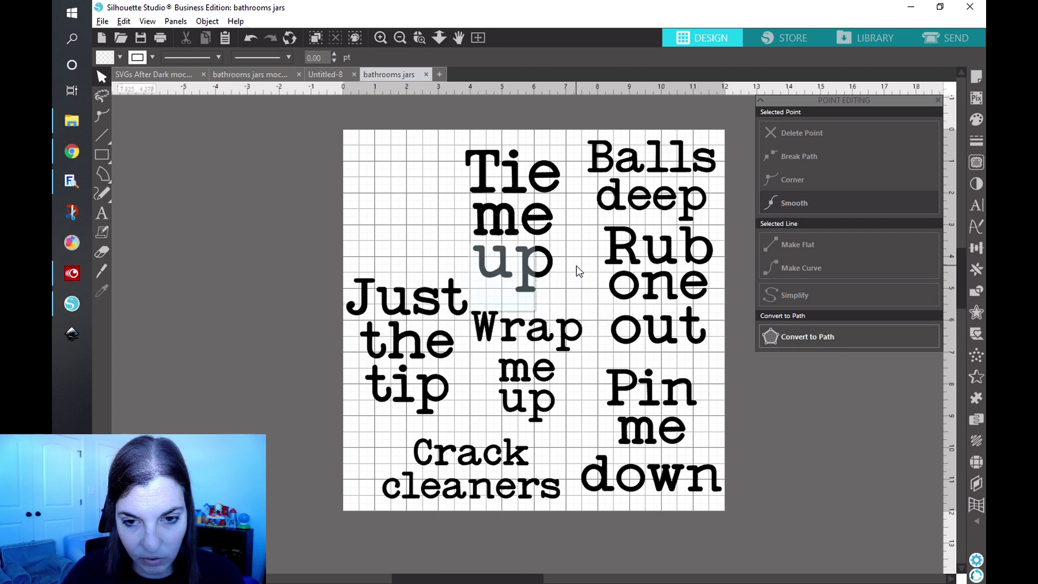
- Save the design as an SVG named "bathrooms jars" in the bathroom jars folder, replacing the existing file
key("ctrl+shift+s")
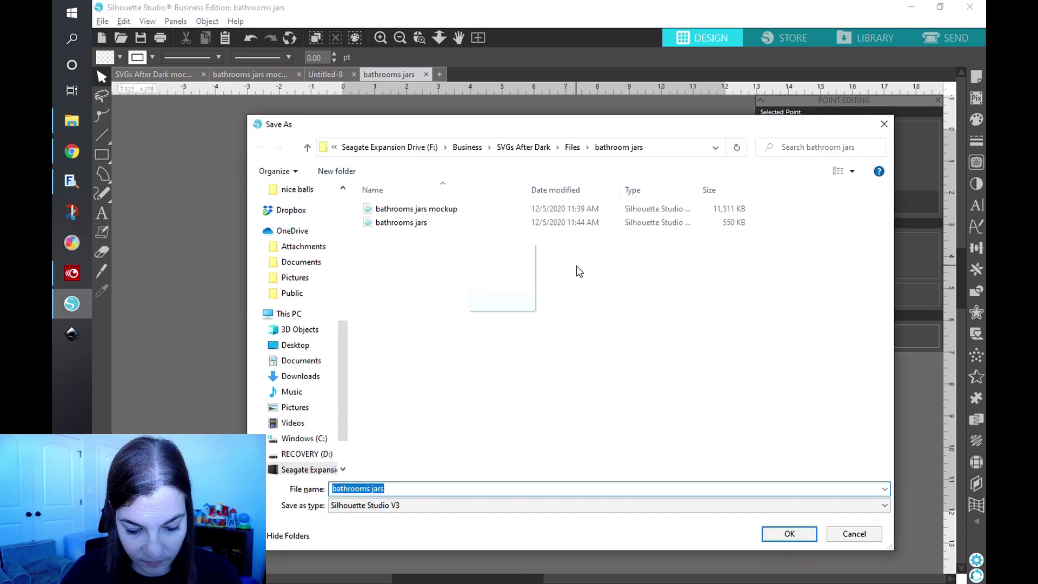
key("Return")
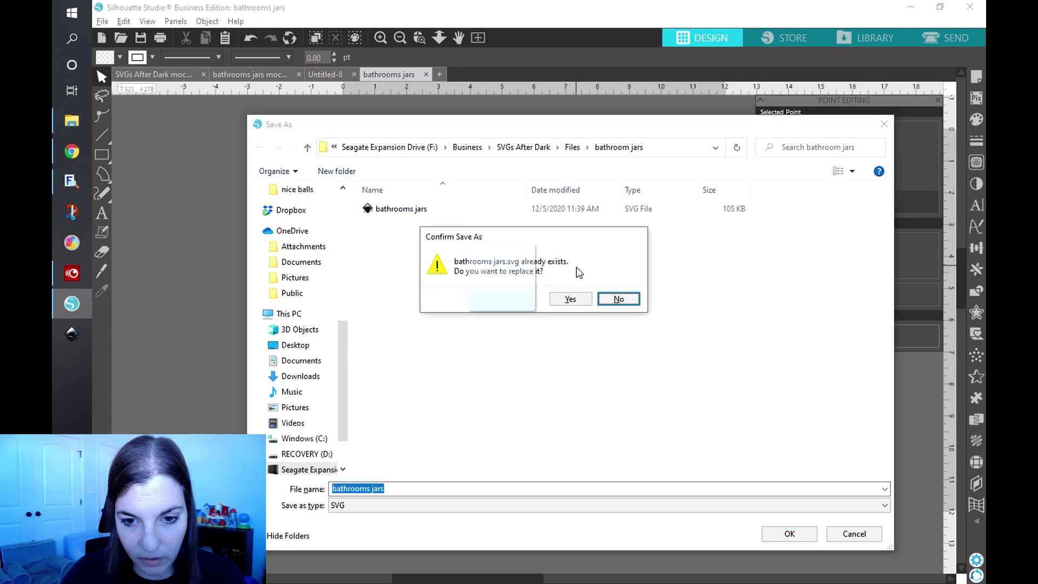
left_click(579, 299)
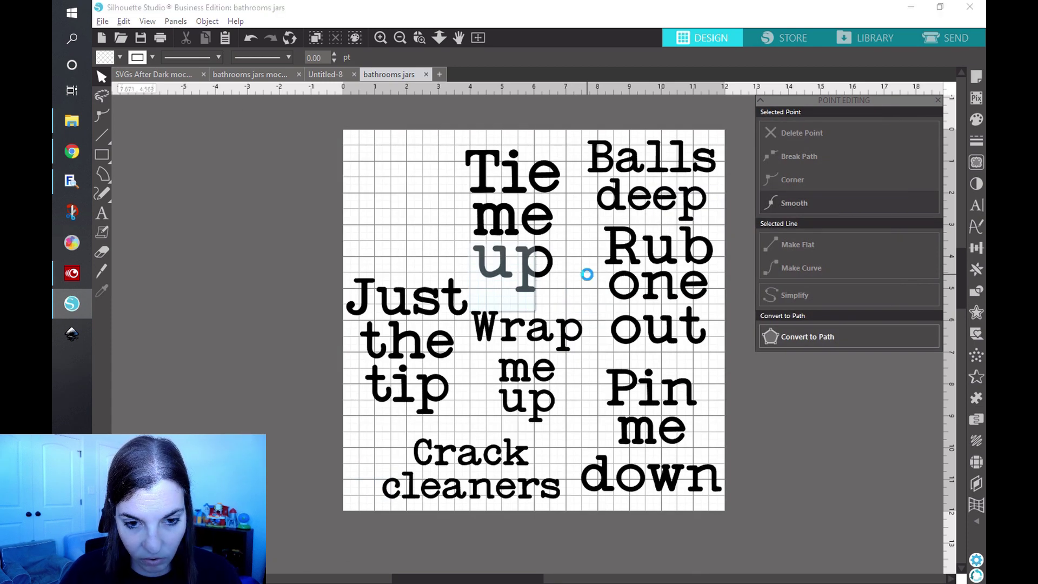
- Export the design as a JPEG named "bathrooms jars" at 300 dots per inch, replacing the existing file
key("ctrl+shift+s")
key("Tab")
key("j")
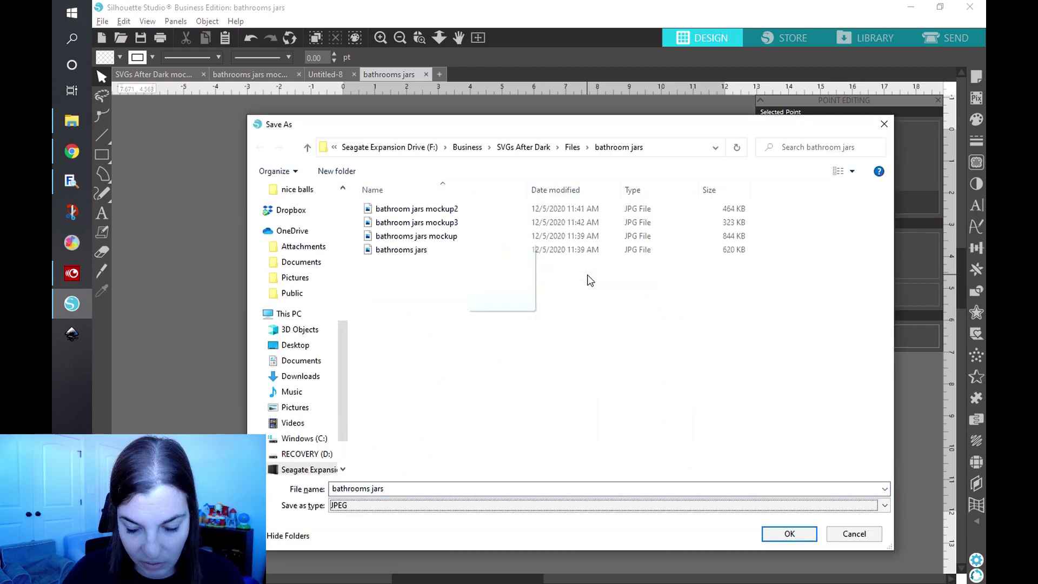
key("Return")
left_click(581, 299)
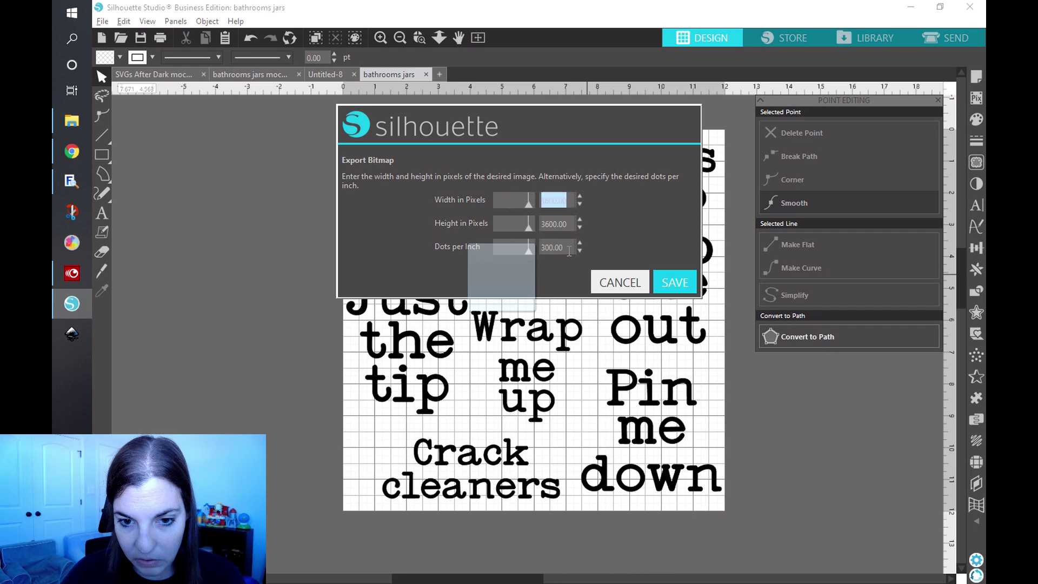
left_click(674, 282)
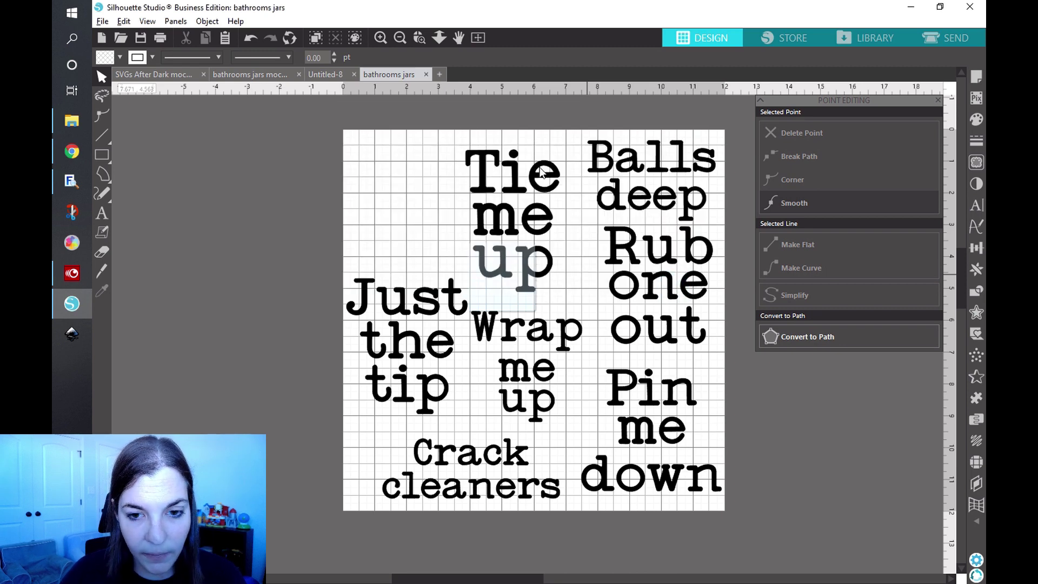
left_click(242, 78)
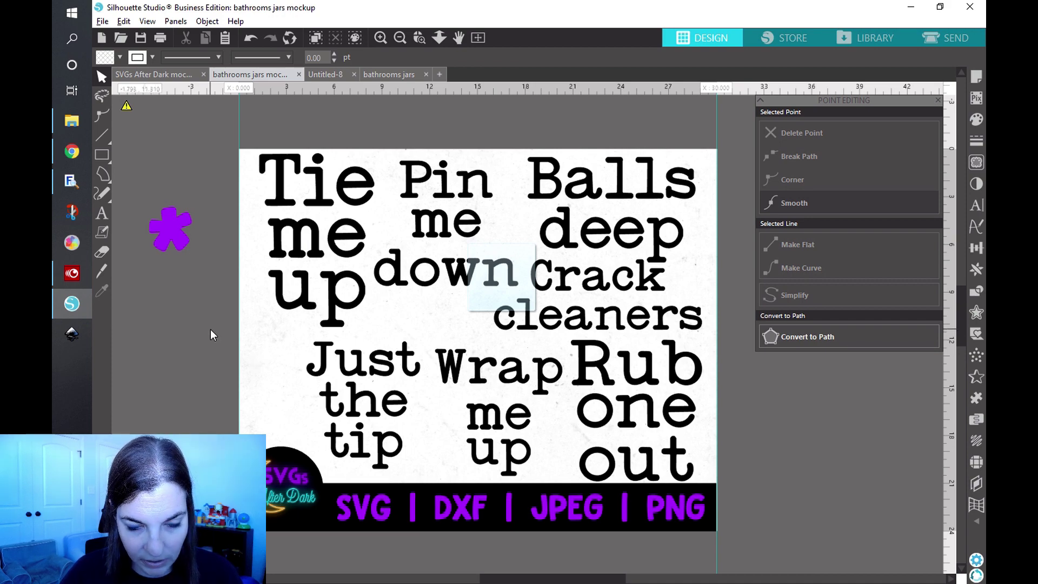
key("ctrl+shift+s")
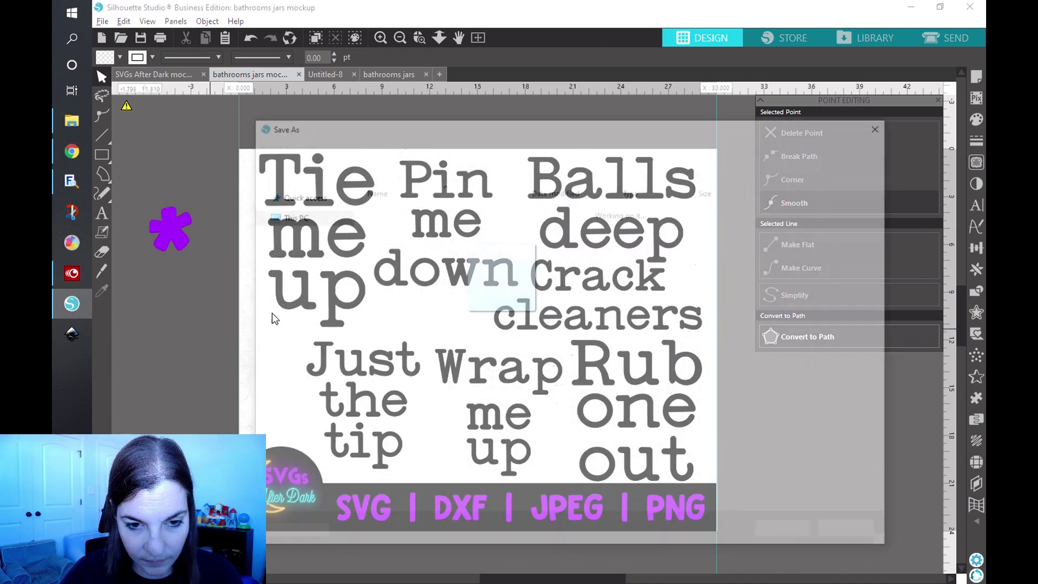
key("Tab")
key("j")
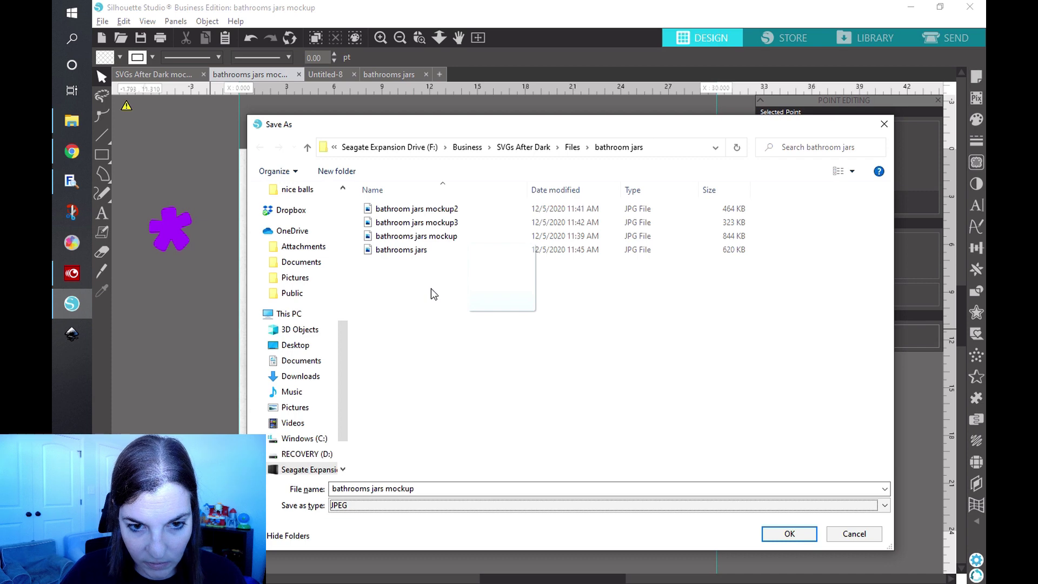
left_click(853, 534)
- Bring up the SVGs After Dark mockup document and deselect the "Tie me up" text
left_click(154, 74)
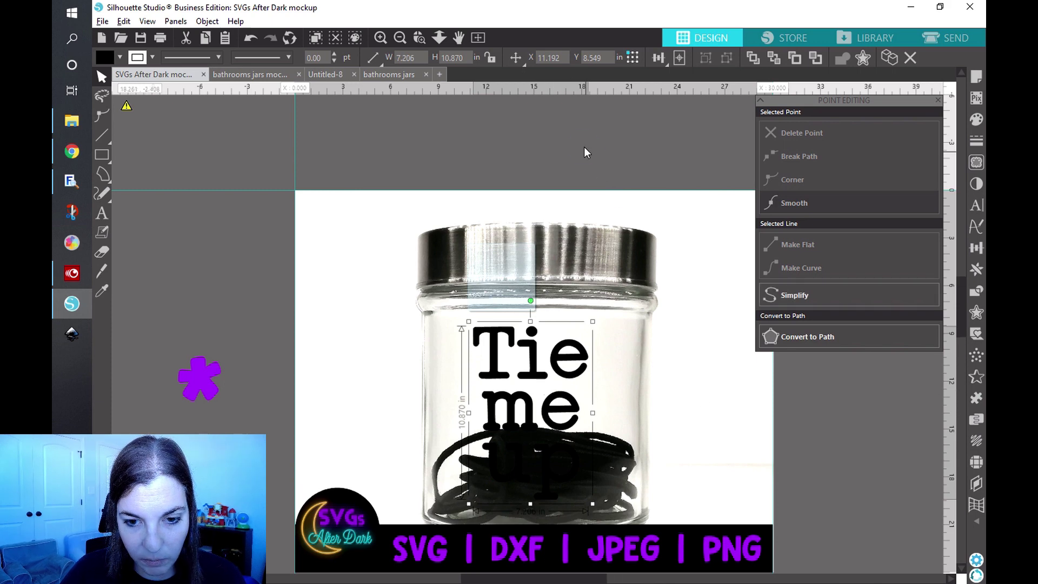
left_click(745, 388)
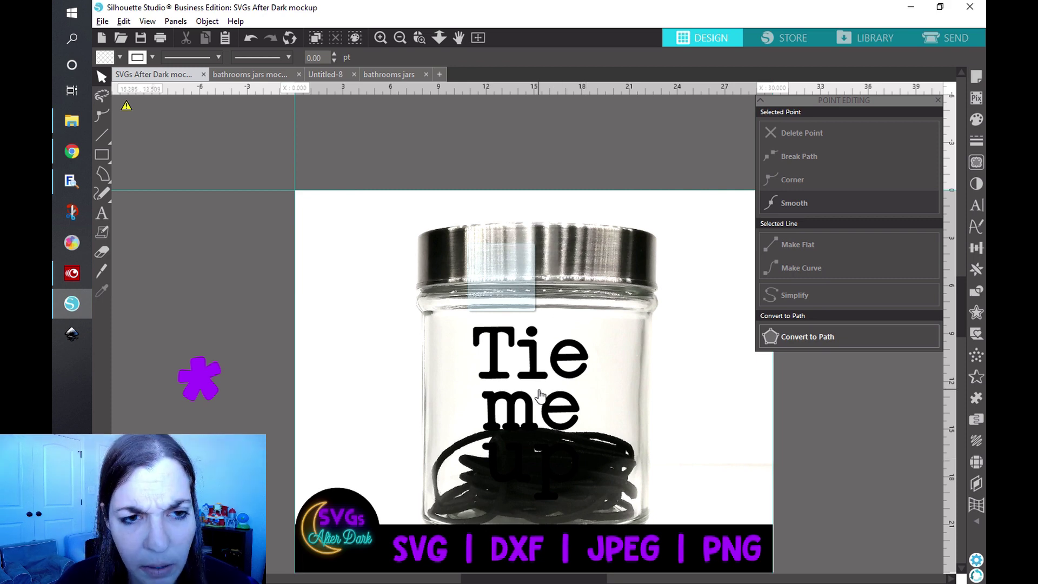
- Switch to File Explorer, open the bathroom jars folder and show its files in Details view with a wider Name column
left_click(72, 122)
left_click_drag(825, 129, 597, 130)
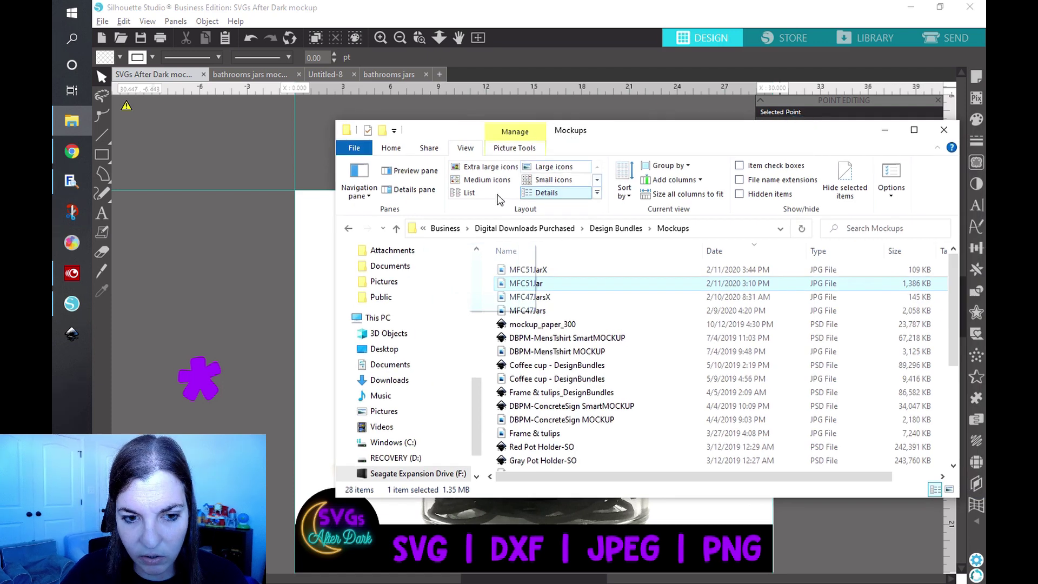
scroll(435, 339, "up", 1)
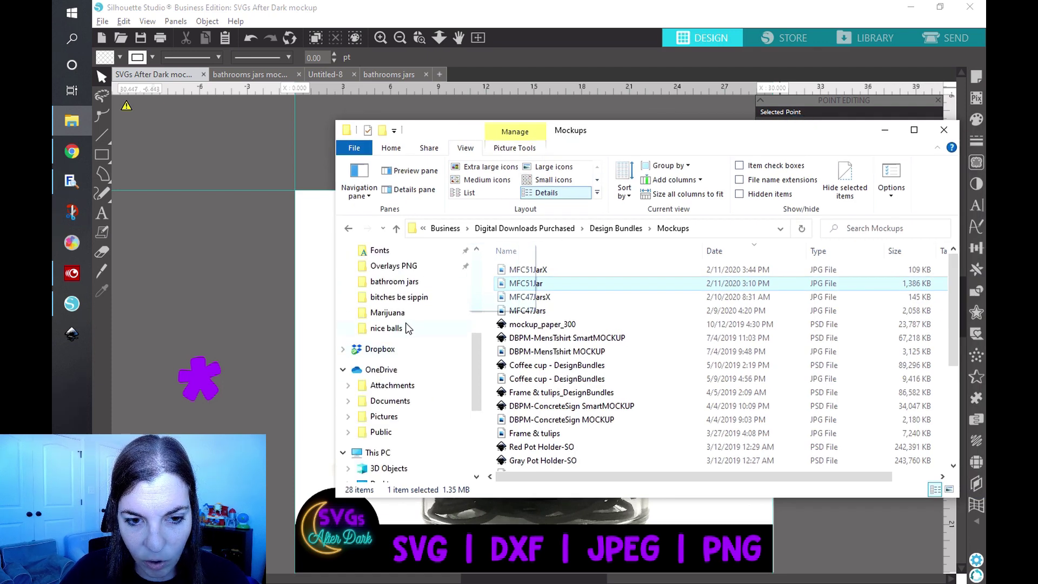
left_click(412, 288)
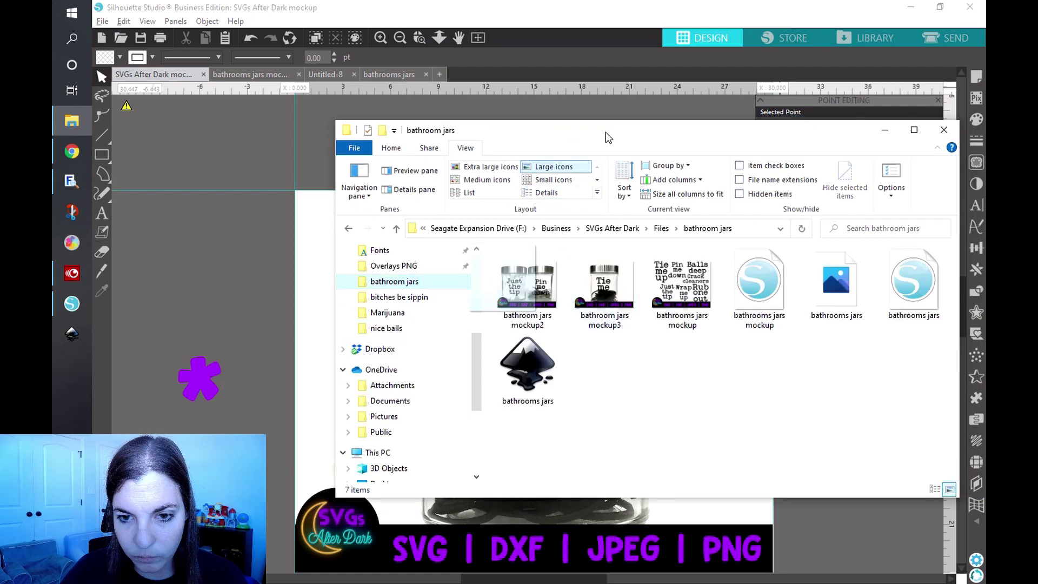
left_click(546, 193)
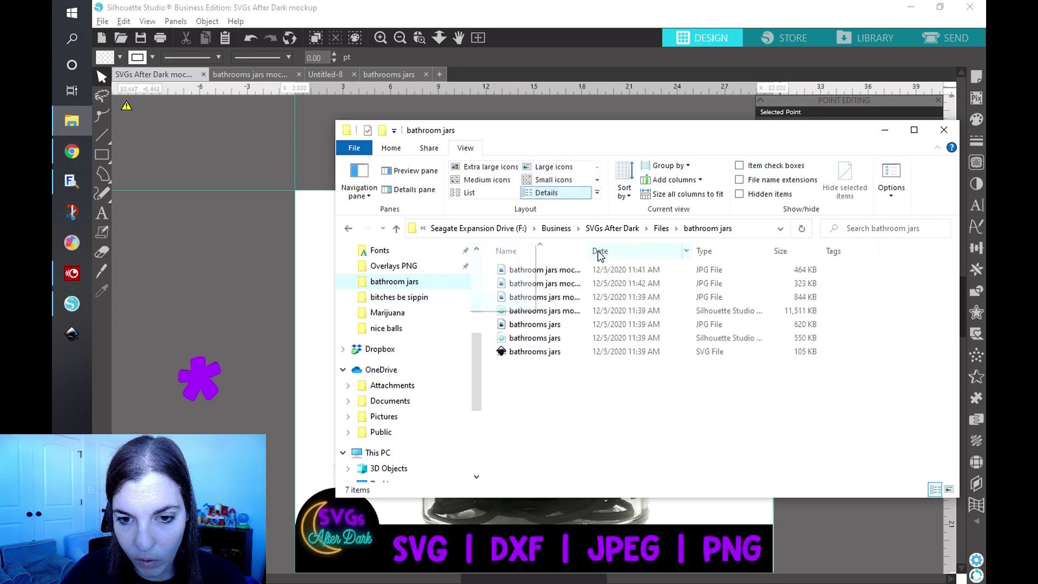
left_click_drag(592, 251, 676, 253)
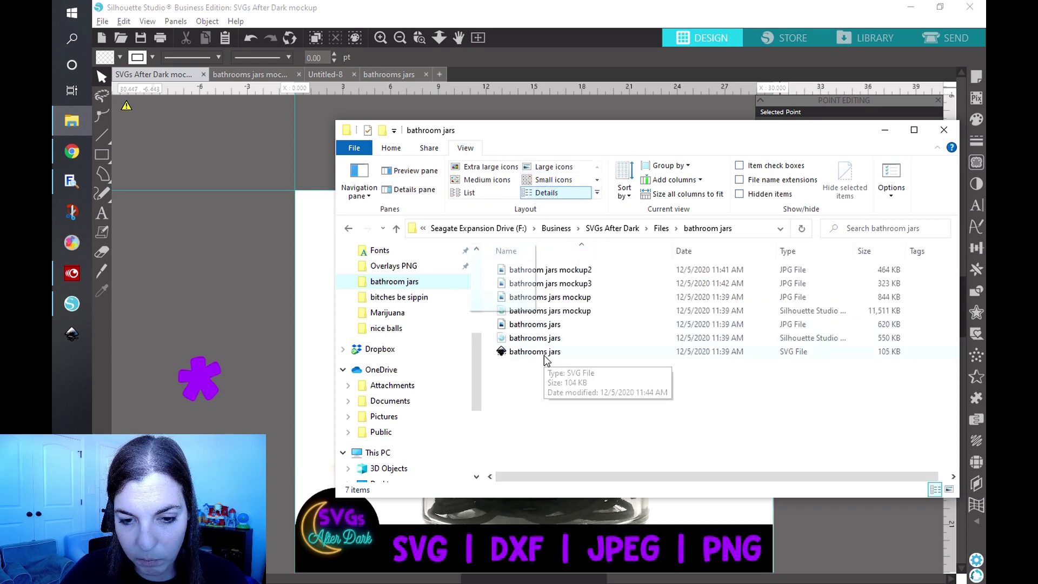
- Open the bathrooms jars SVG in Inkscape and save it as a Desktop Cutting Plotter DXF with the default options
double_click(545, 352)
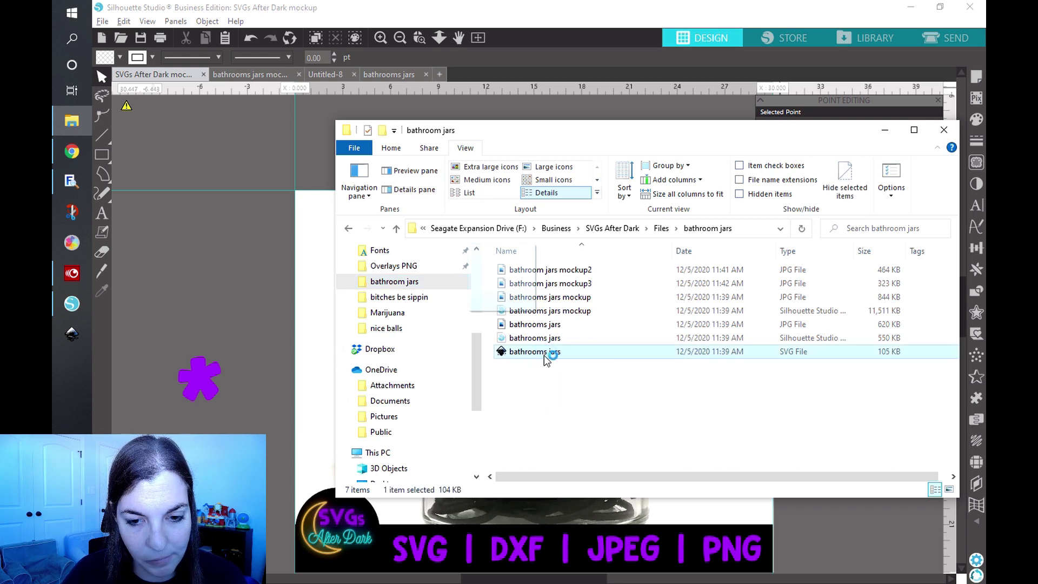
key("ctrl+shift+s")
key("Tab")
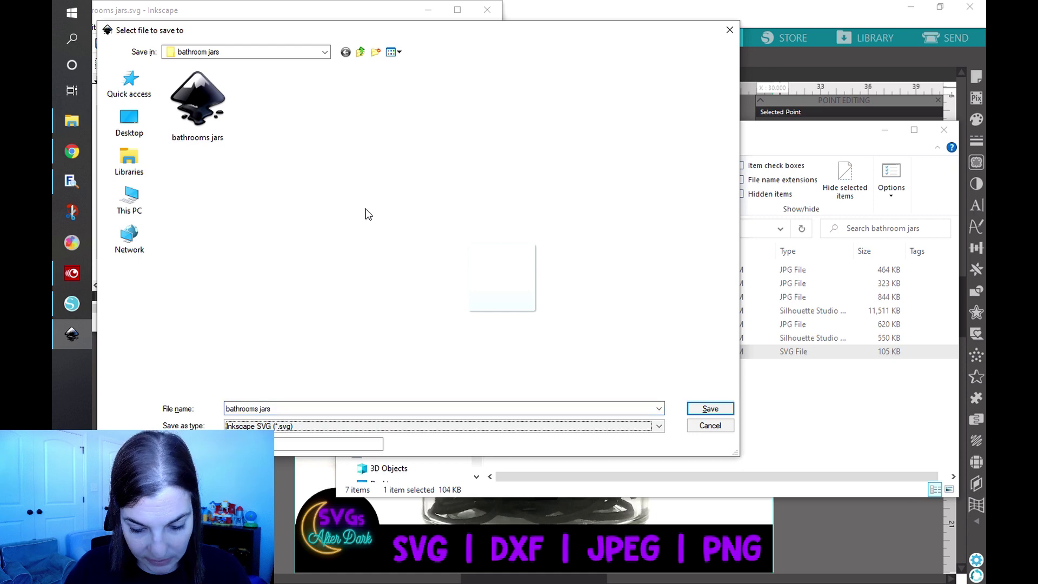
key("d")
key("shift+Tab")
key("Return")
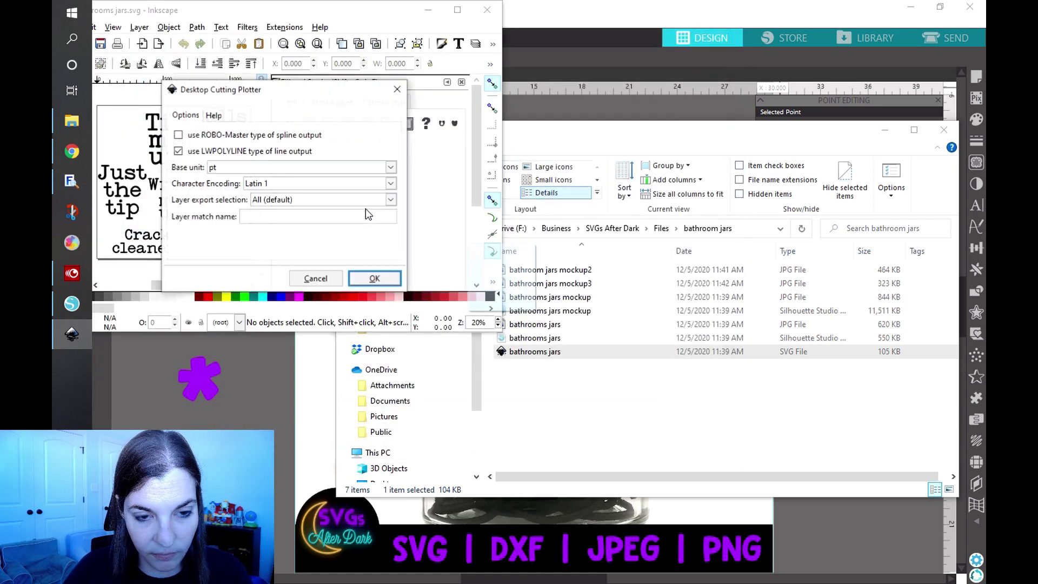
left_click(377, 277)
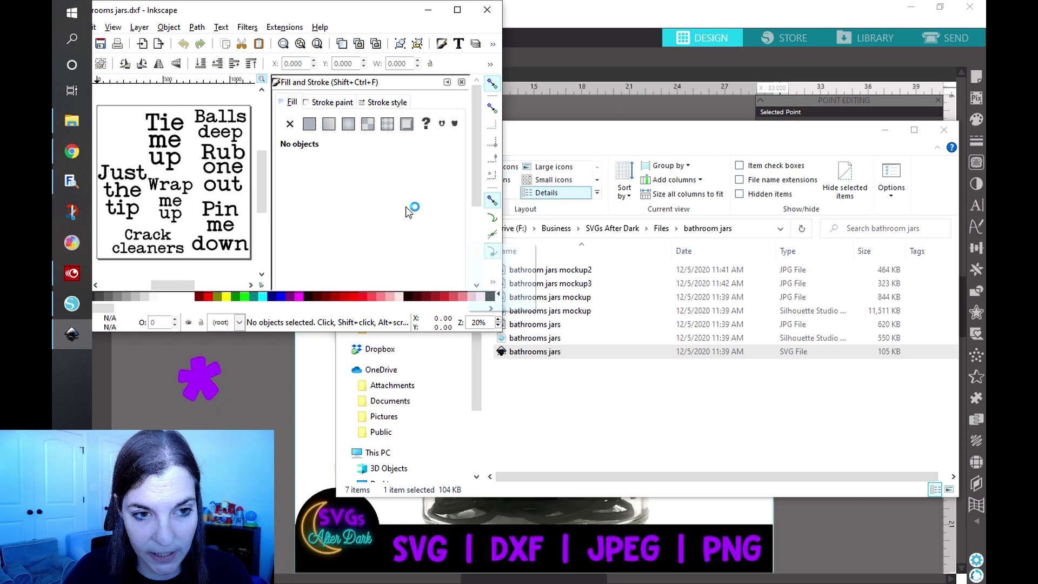
- Export the design from Inkscape as "bathroom jars.png" at 300 dpi and close Inkscape
key("shift+ctrl+e")
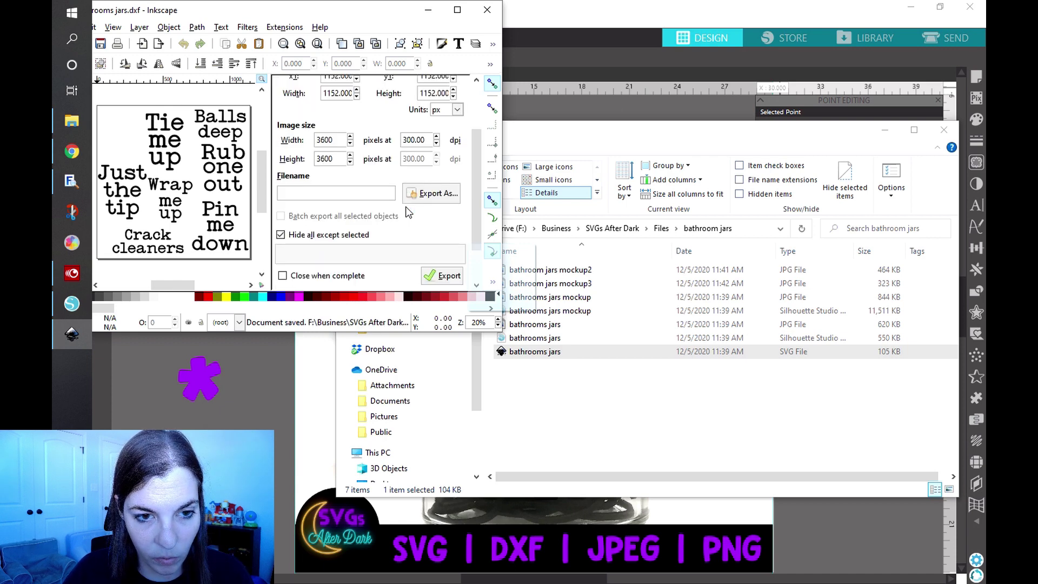
left_click(372, 193)
type("bathroom jars.png")
key("Return")
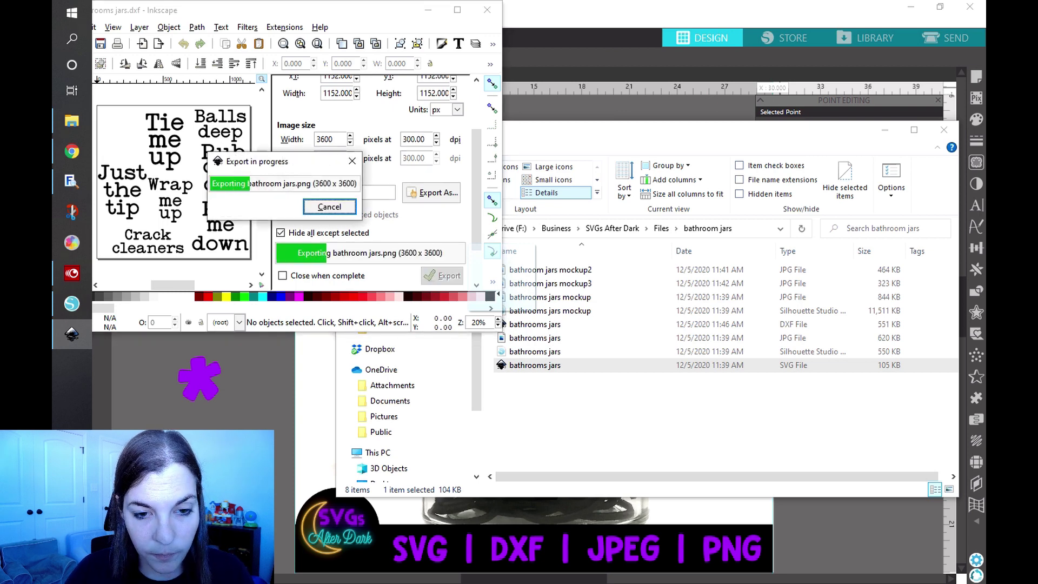
left_click(487, 10)
left_click(232, 224)
left_click(233, 224)
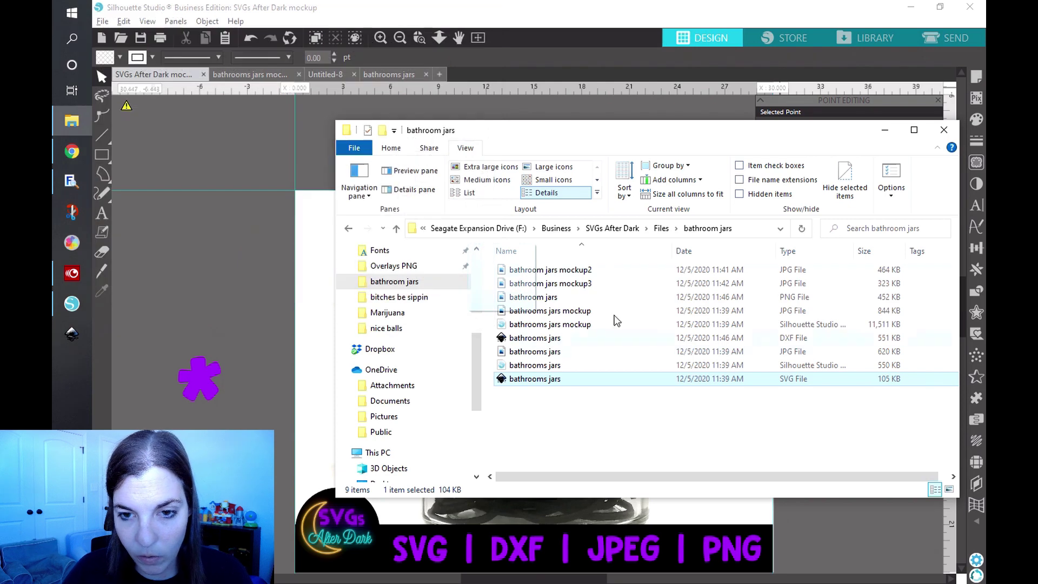
- Compress the design's PNG, DXF, JPG and SVG files together into a zipped folder inside the bathroom jars folder
left_click_drag(619, 140, 528, 125)
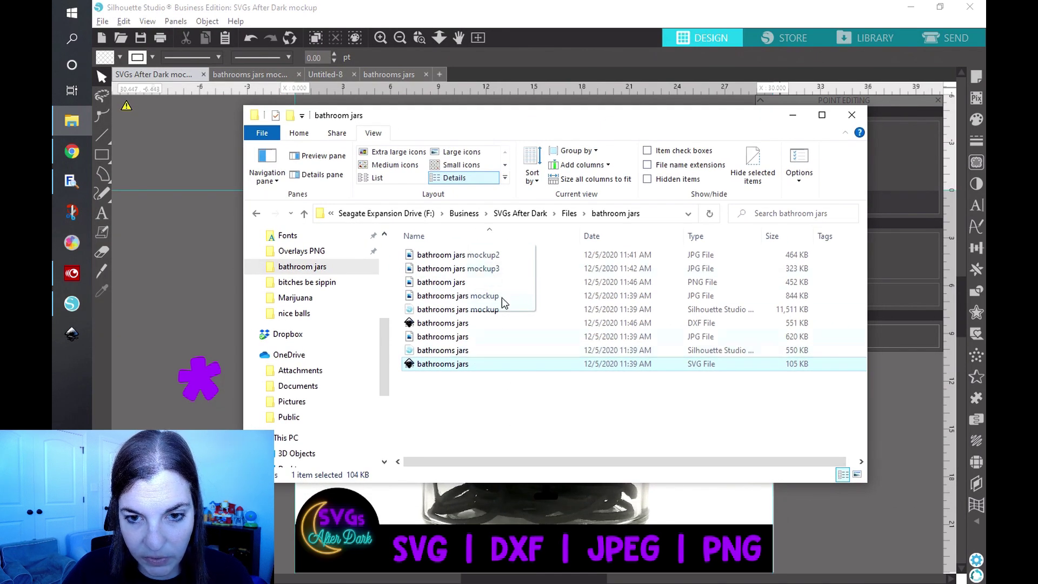
left_click_drag(588, 112, 656, 118)
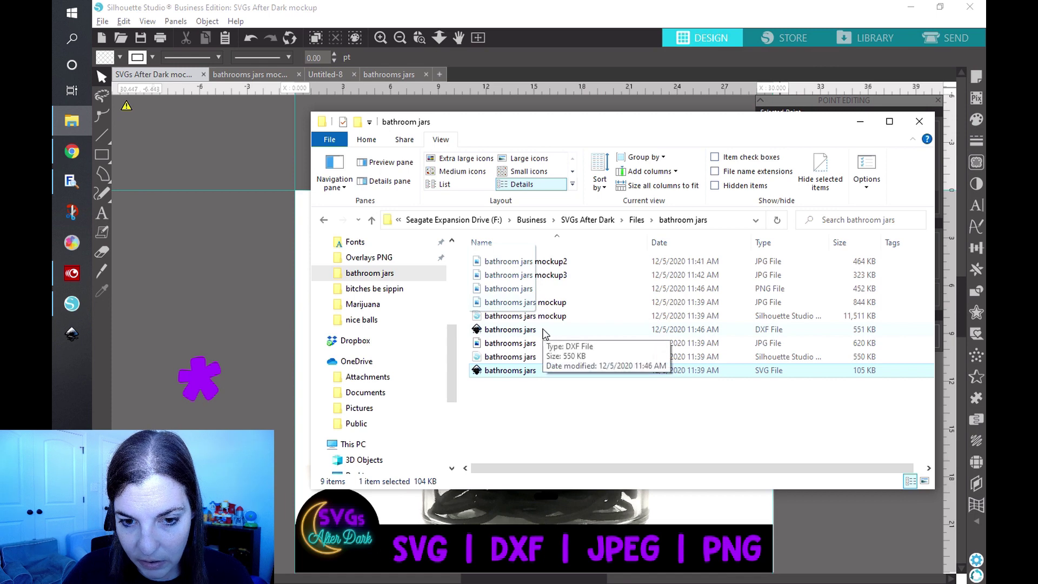
left_click(553, 290)
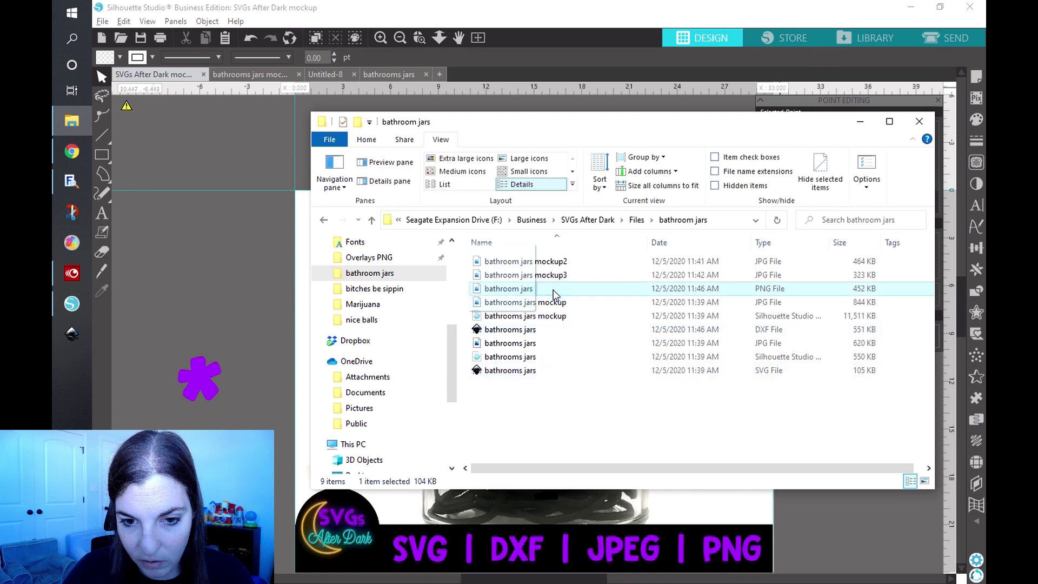
left_click(555, 329, "ctrl")
left_click(547, 342, "ctrl")
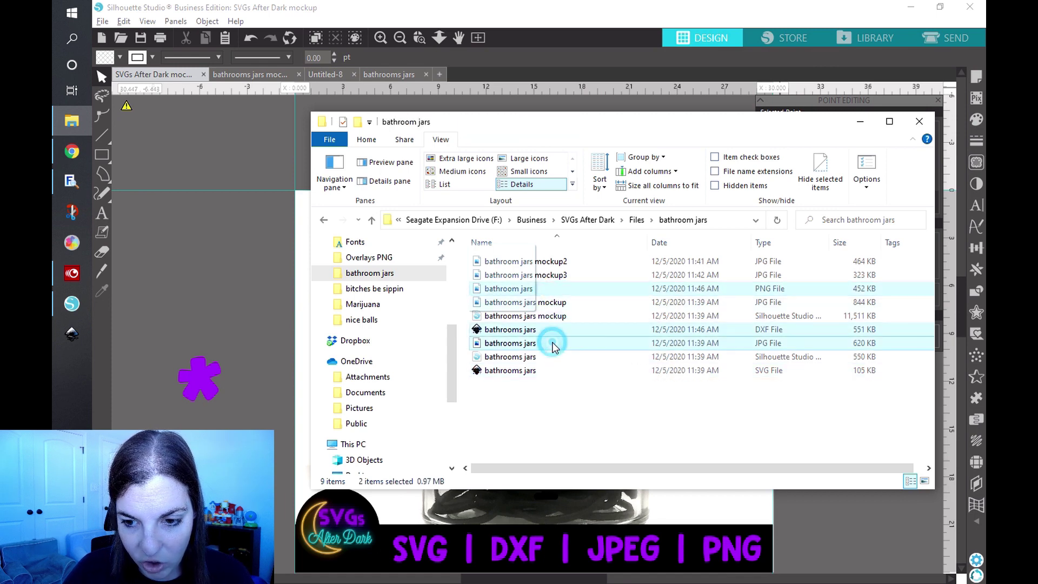
left_click(543, 371, "ctrl")
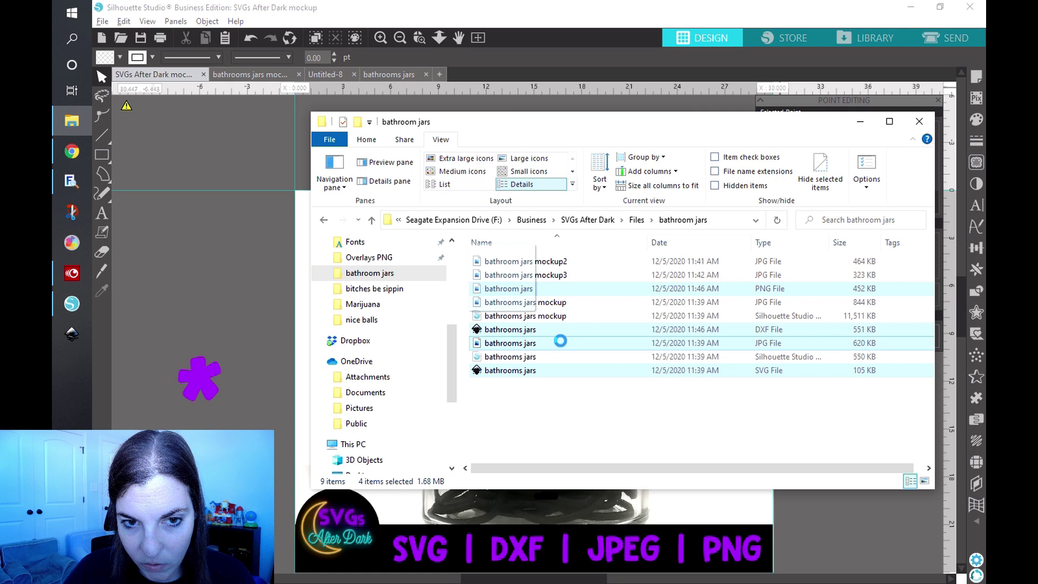
right_click(561, 343)
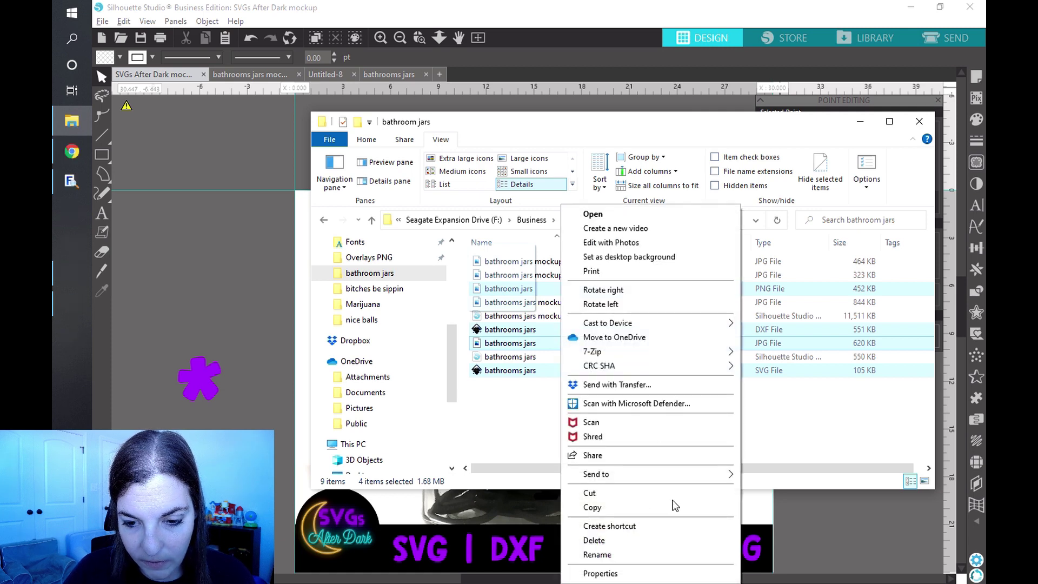
mouse_move(676, 476)
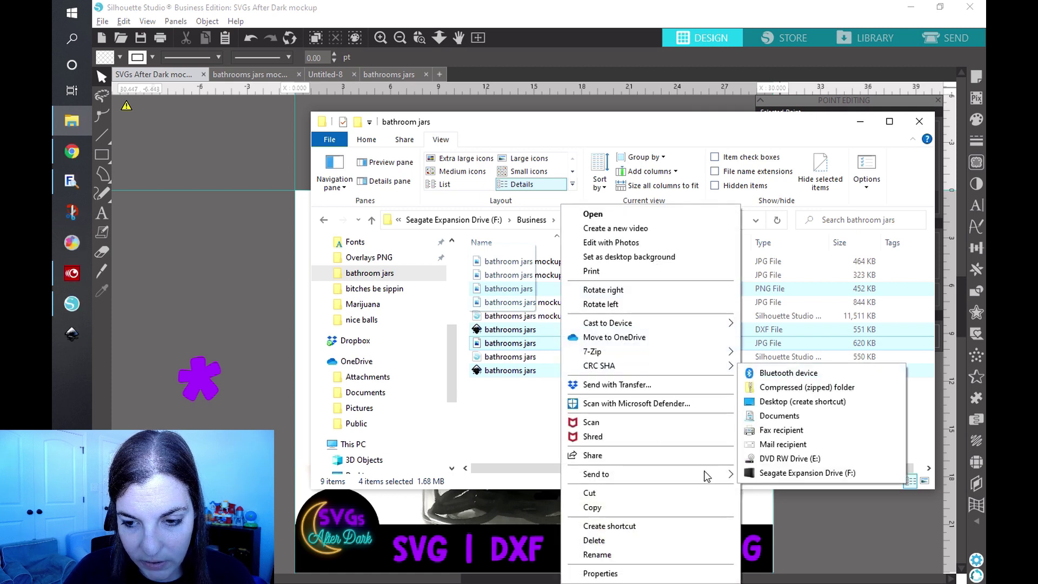
left_click(801, 389)
left_click(538, 426)
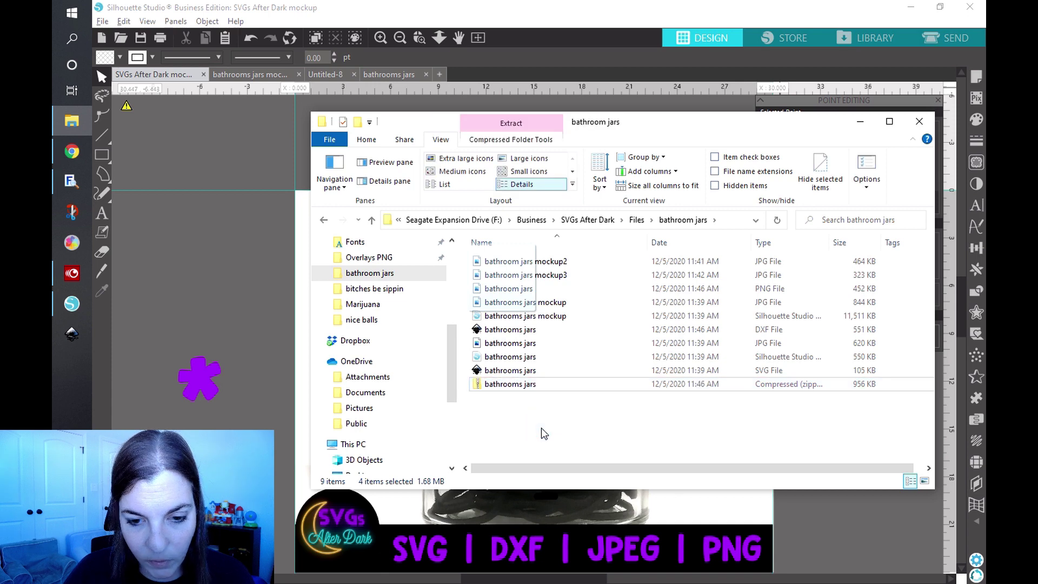
- Switch to the Etsy listings in Chrome and filter them to the General NSFW SVG section
left_click(71, 153)
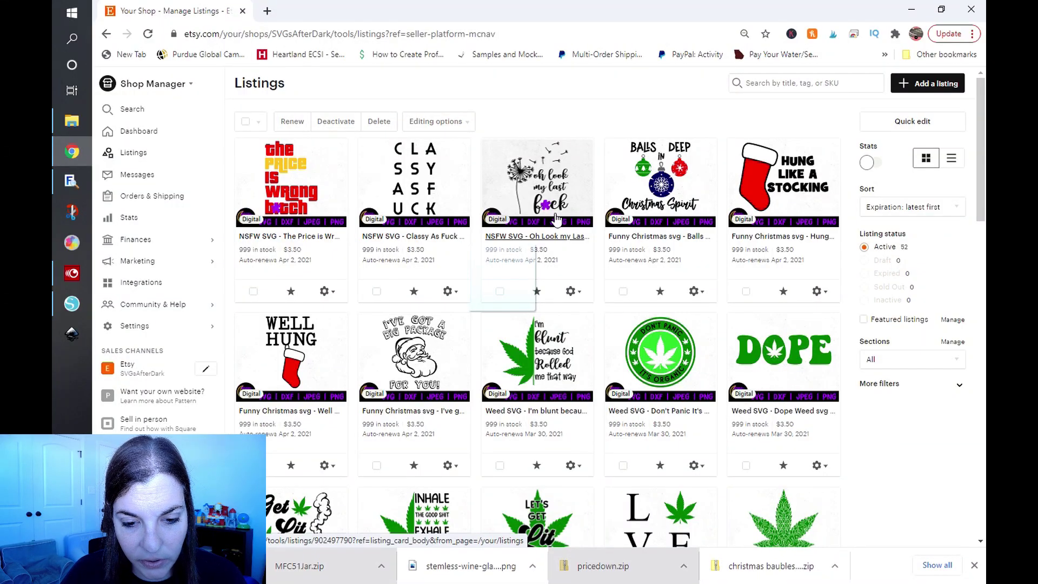
scroll(556, 218, "down", 2)
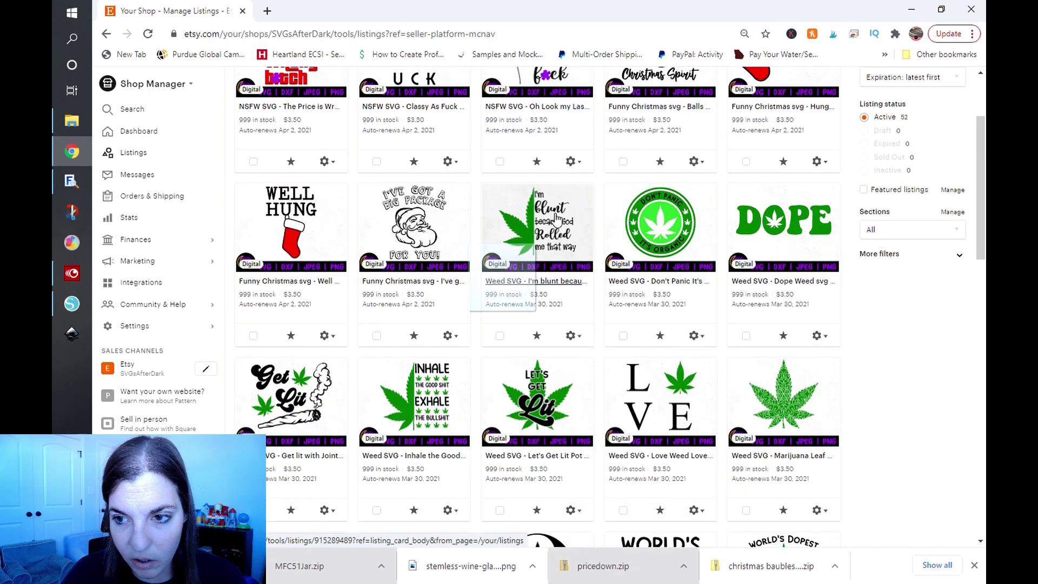
scroll(556, 218, "up", 2)
left_click(915, 359)
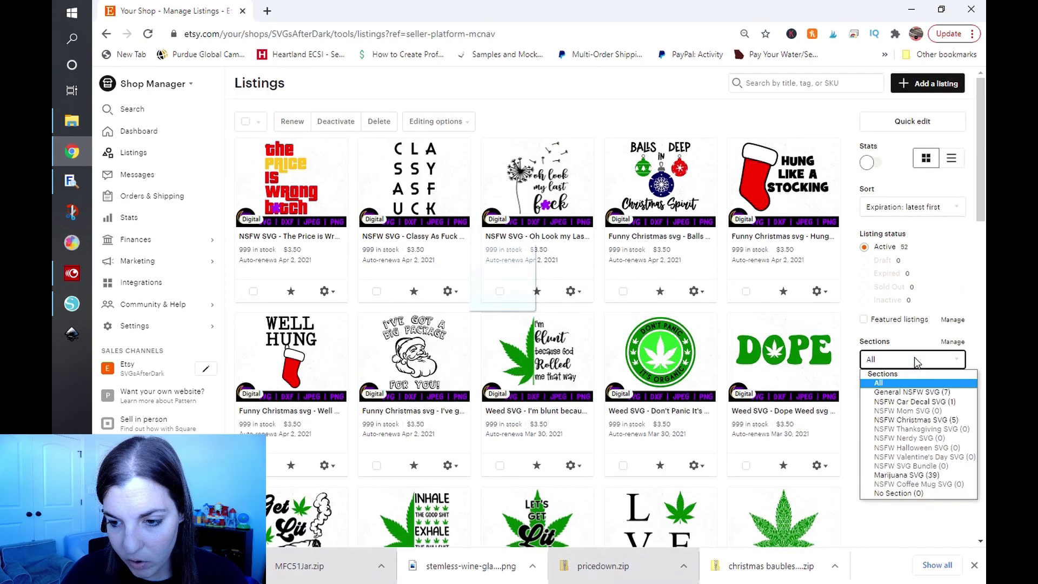
left_click(918, 392)
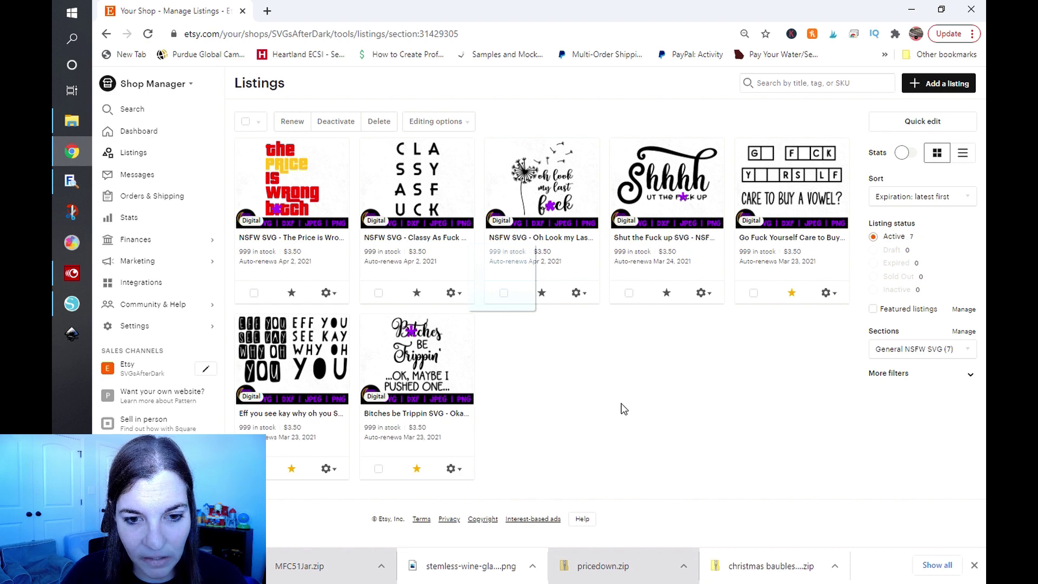
- Make a copy of the "Classy As Fuck" SVG listing and remove the existing primary photo from the copy
left_click(452, 293)
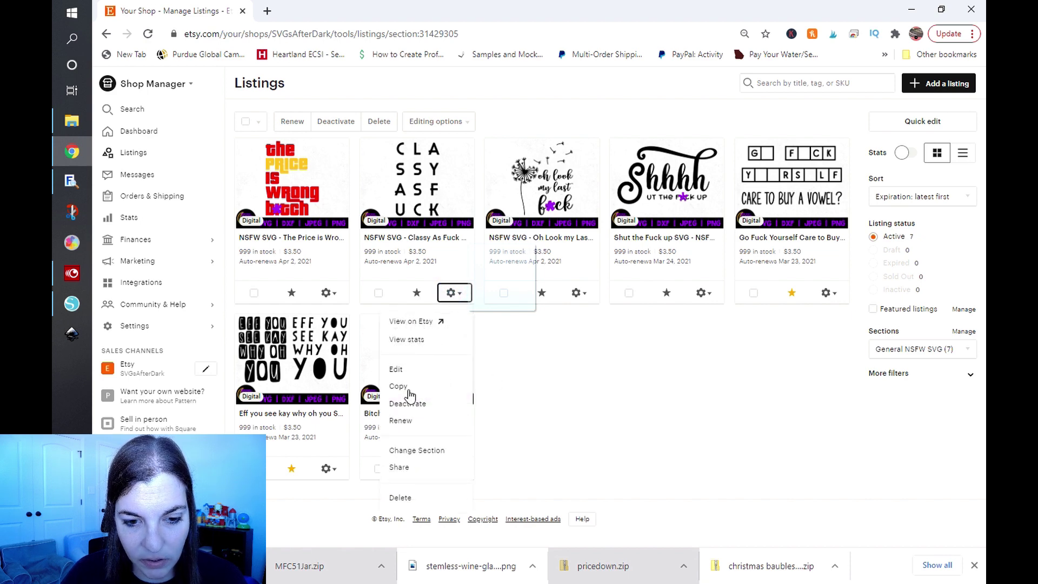
left_click(408, 390)
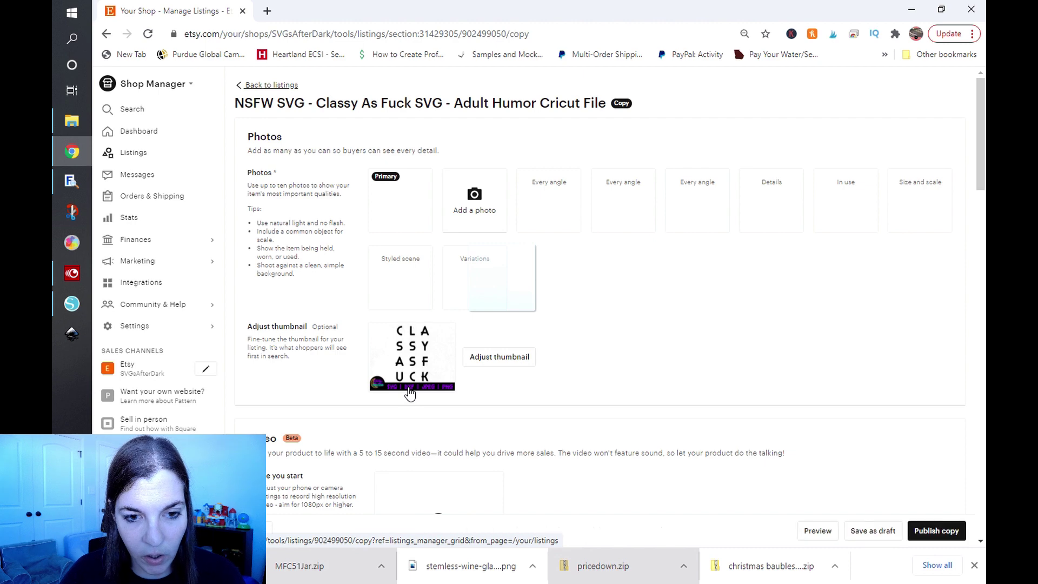
left_click(415, 224)
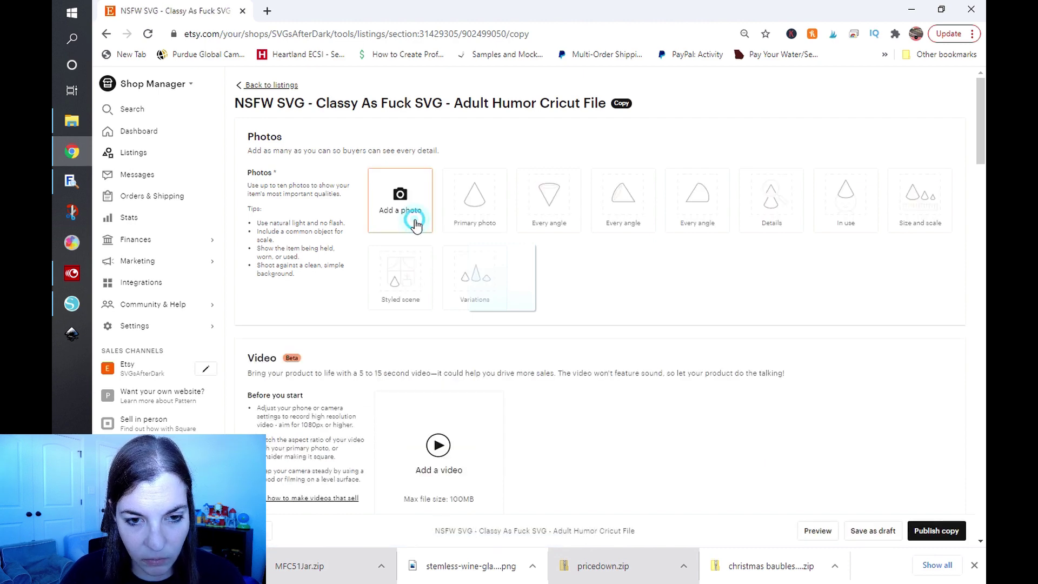
- Upload the three mockup images from the bathroom jars folder, ordered as bathroom jars mockup2, bathrooms jars mockup, bathroom jars mockup3
left_click(415, 223)
left_click(72, 120)
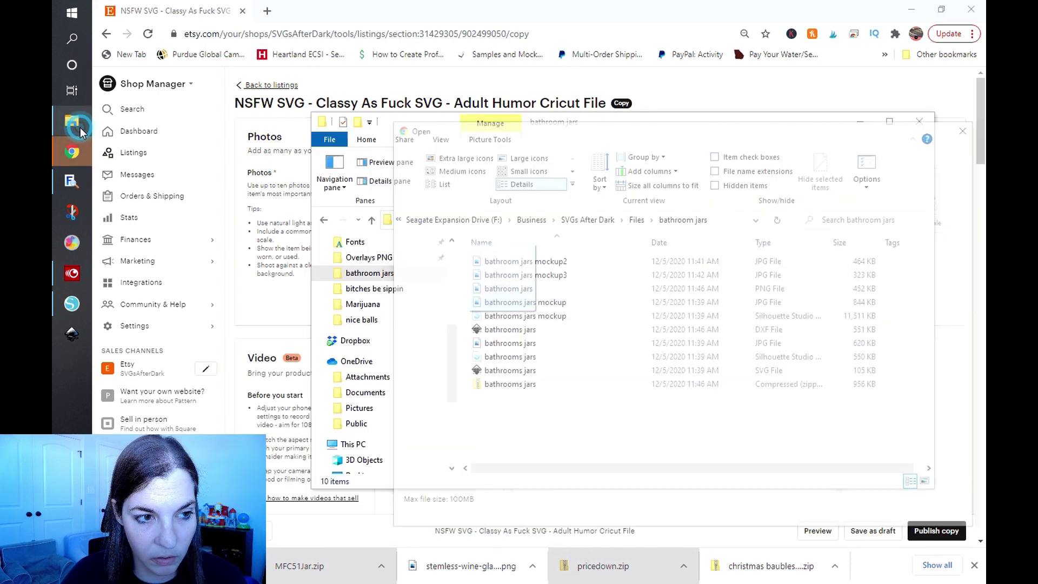
left_click(927, 122)
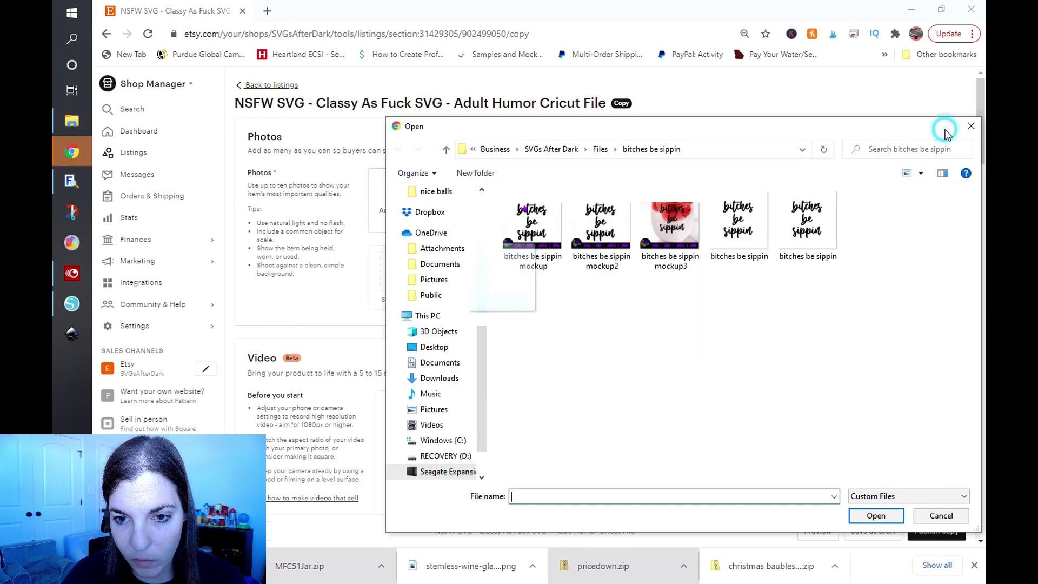
left_click(602, 151)
double_click(545, 235)
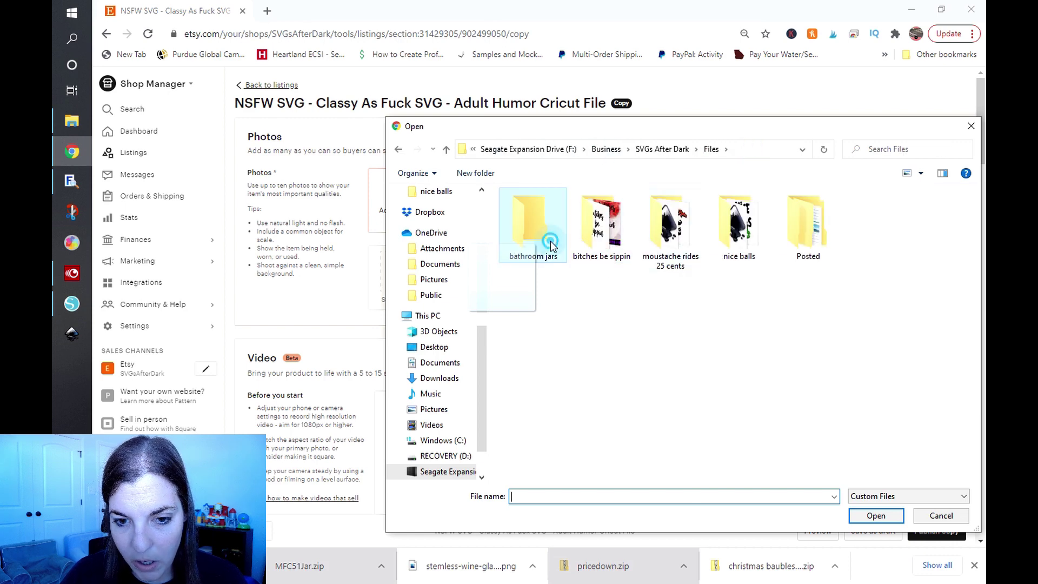
left_click(735, 235)
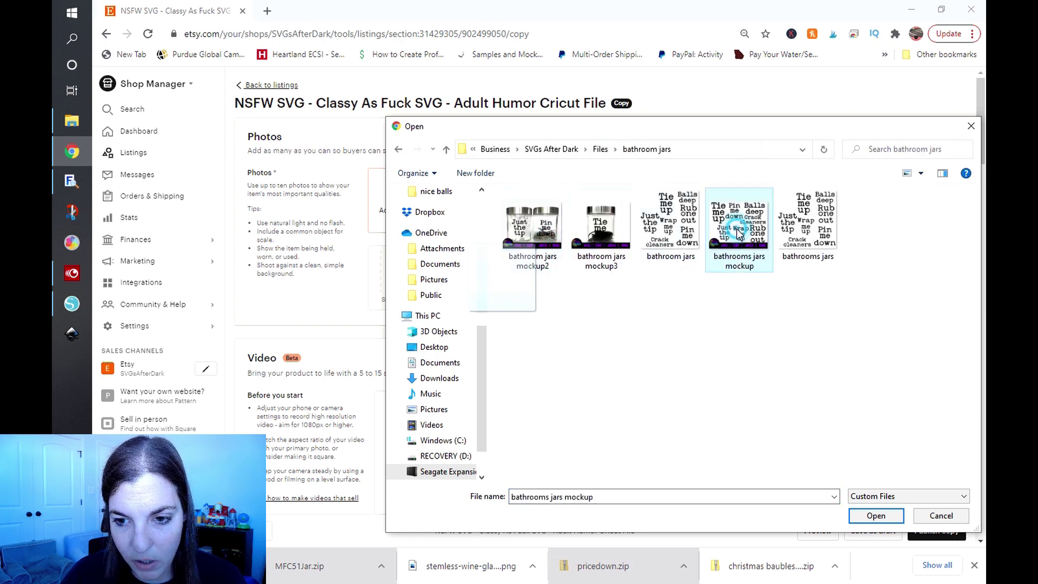
left_click(546, 238, "ctrl")
left_click(590, 233, "ctrl")
left_click(875, 515)
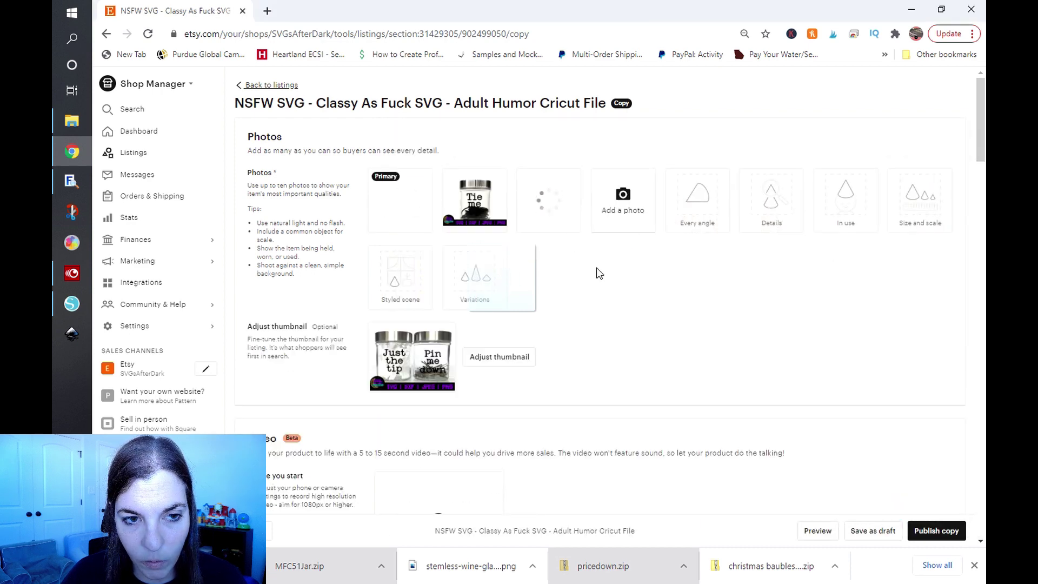
left_click_drag(553, 196, 401, 196)
left_click_drag(475, 198, 402, 195)
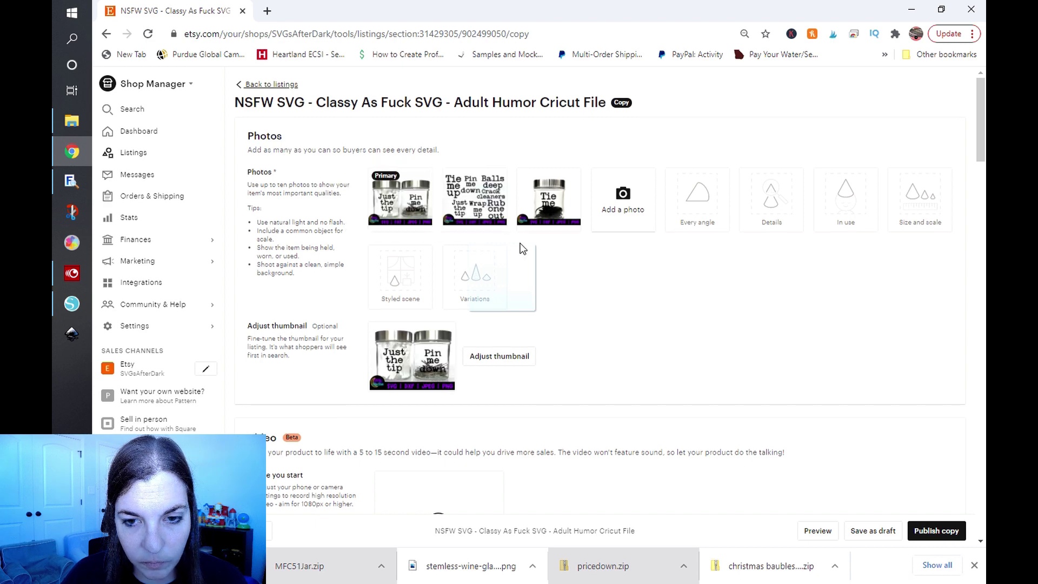
- Replace the listing title with "Funny Bathroom Jar SVG - Adult Humor SVG - Funny Bathroom Decor SVG" and select the whole new title
scroll(520, 247, "down", 8)
left_click(601, 251)
scroll(586, 250, "down", 1)
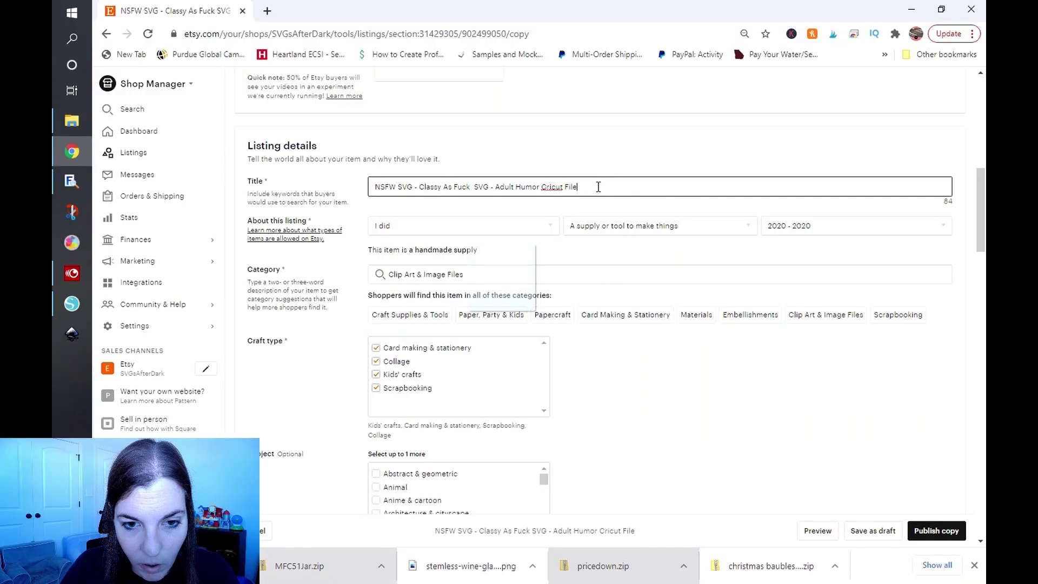
left_click_drag(594, 187, 347, 187)
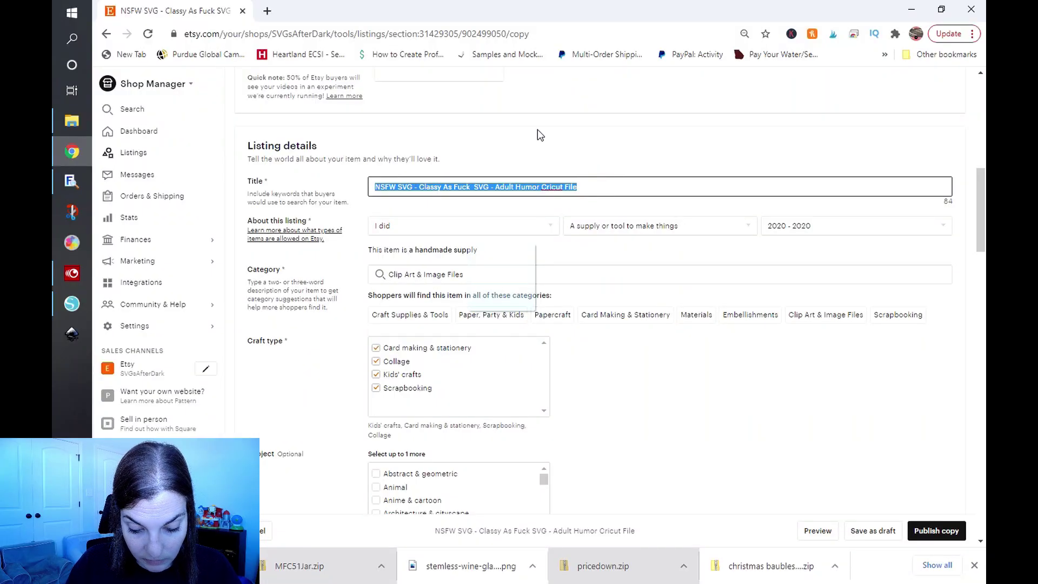
type("Funny Bathroom")
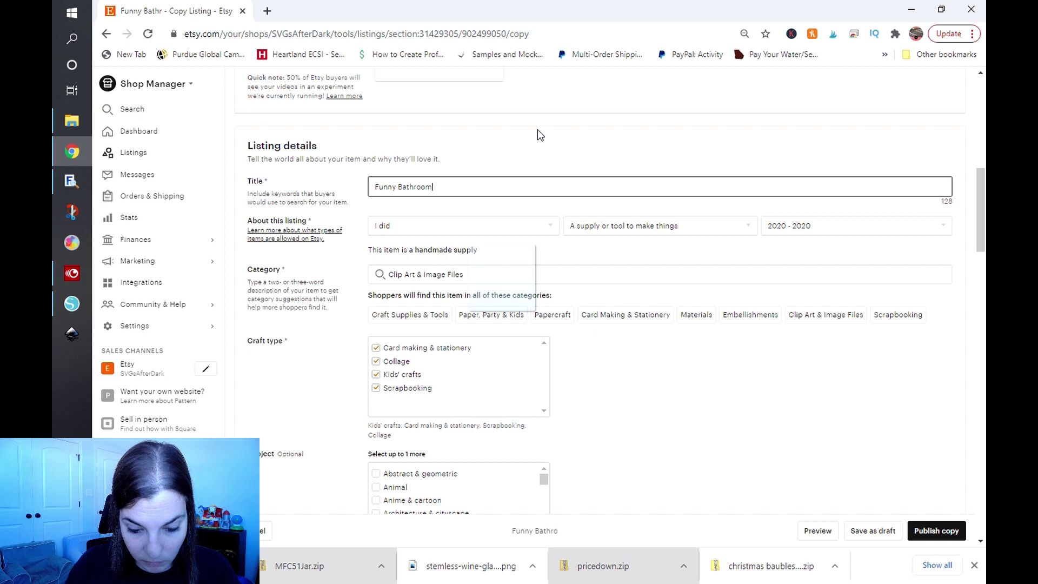
type(" Jar SVG ")
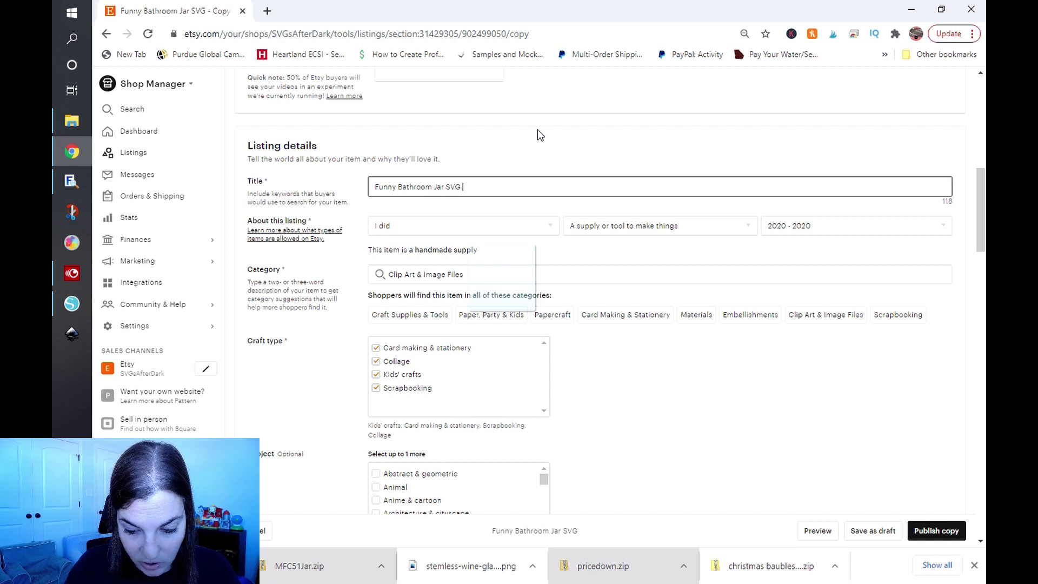
type("- Adu")
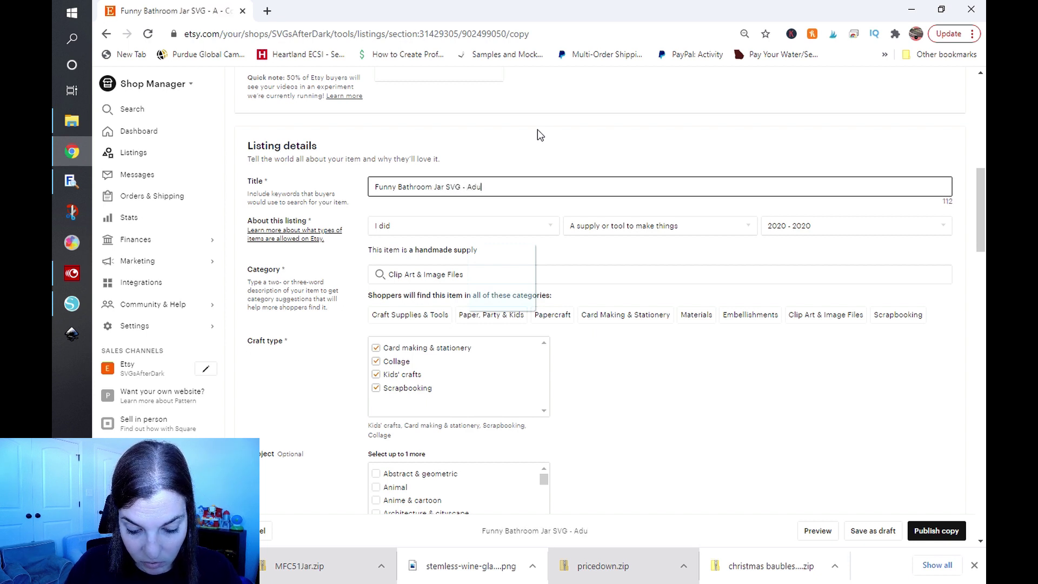
type("lt Humor SVG")
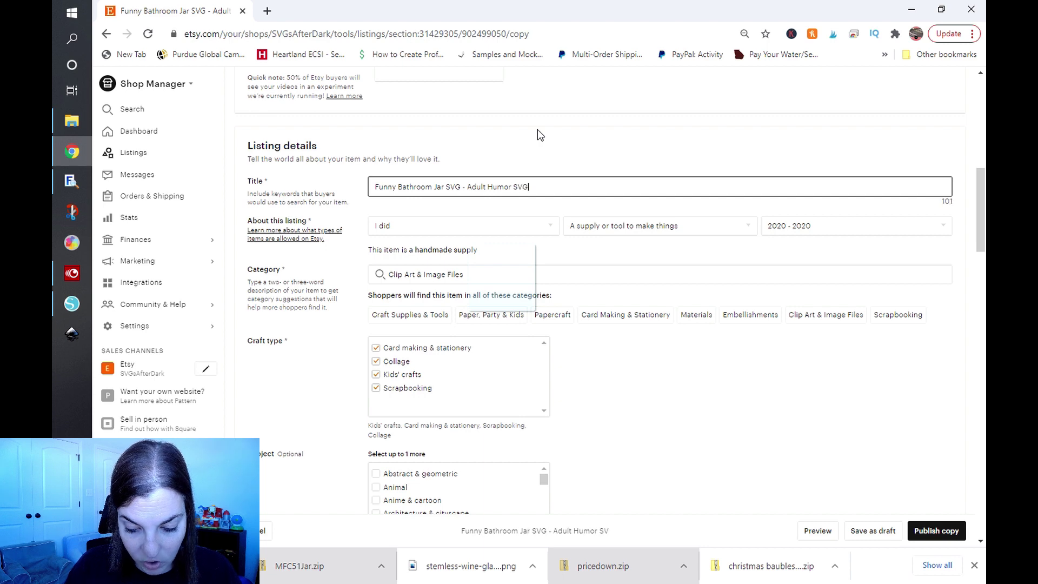
type(" - Funny ")
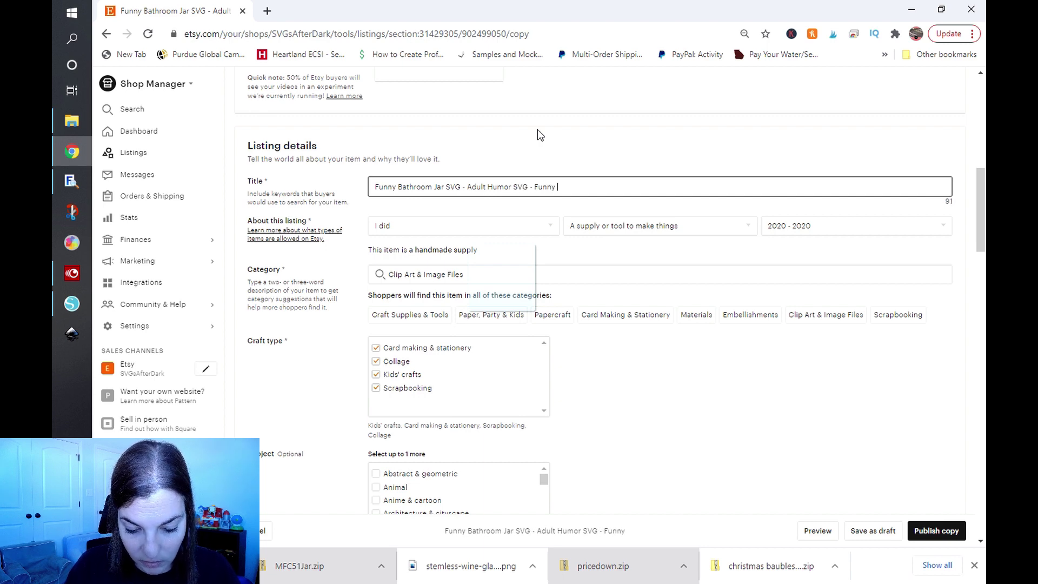
type("Bathroom Decor SVG")
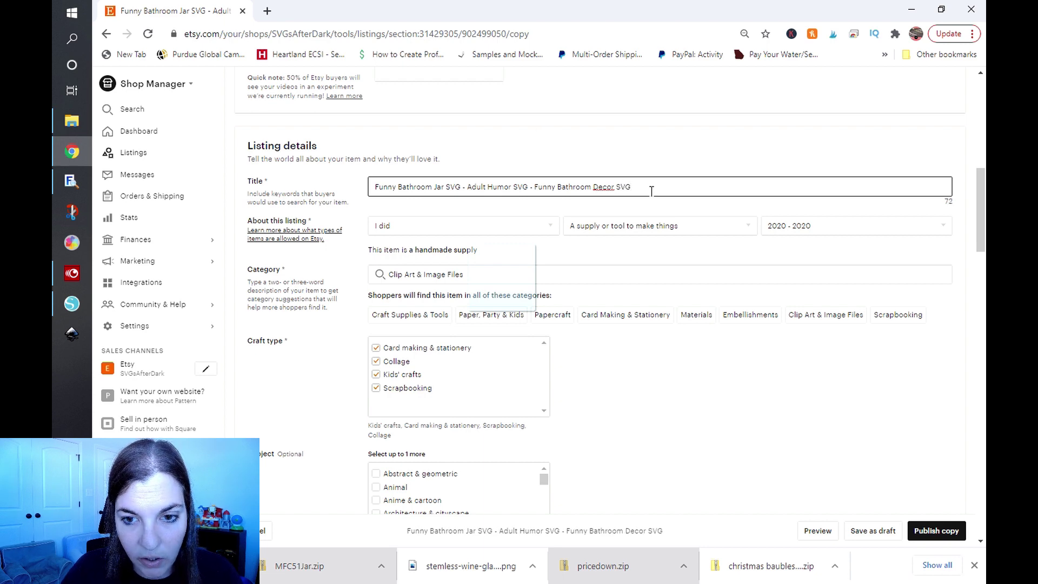
left_click_drag(651, 188, 301, 174)
- Review the copied listing's item type, category, craft types and the full list of subject options
scroll(323, 170, "down", 6)
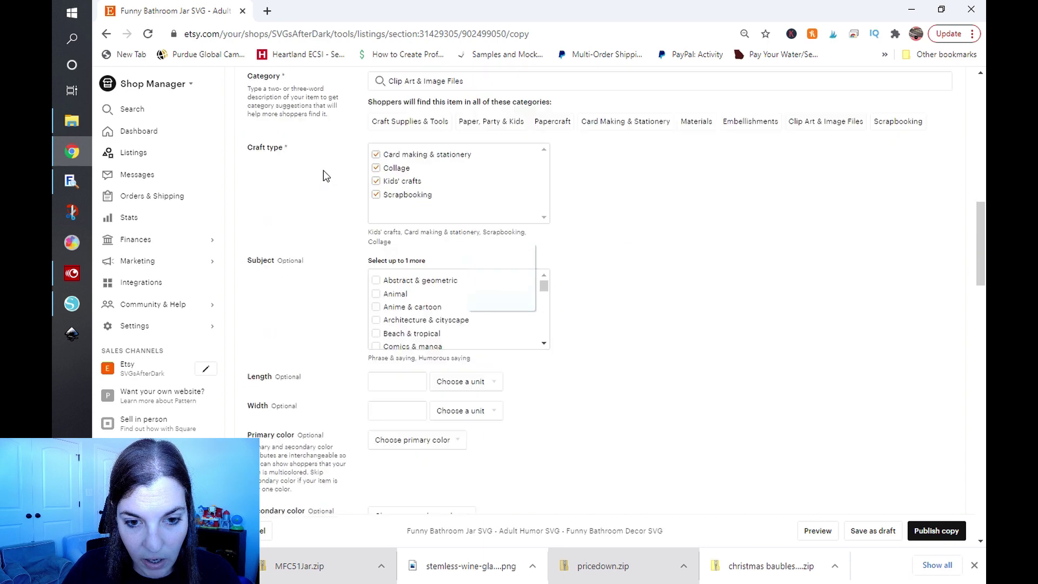
scroll(323, 170, "up", 5)
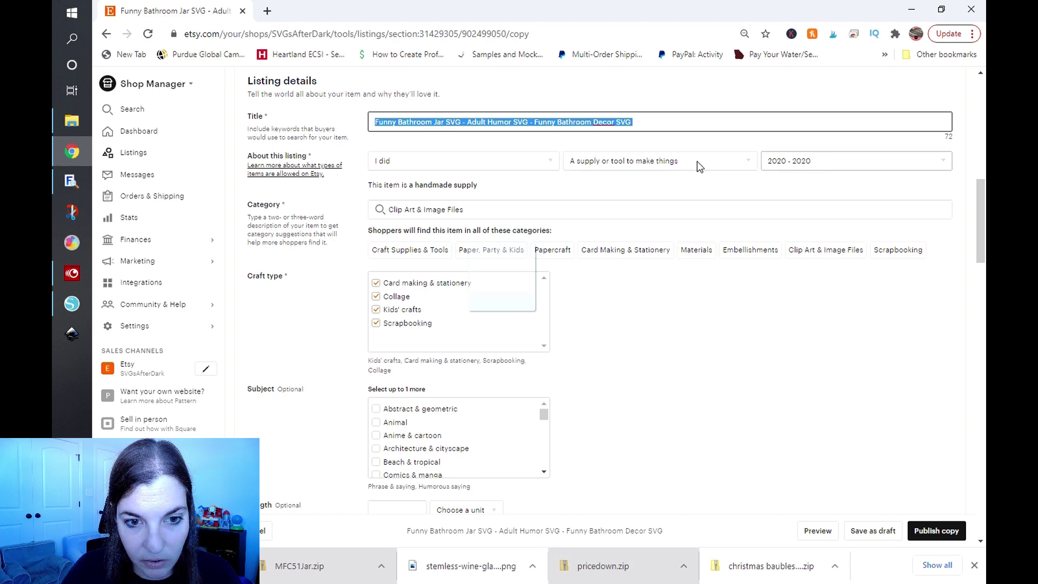
scroll(514, 154, "down", 1)
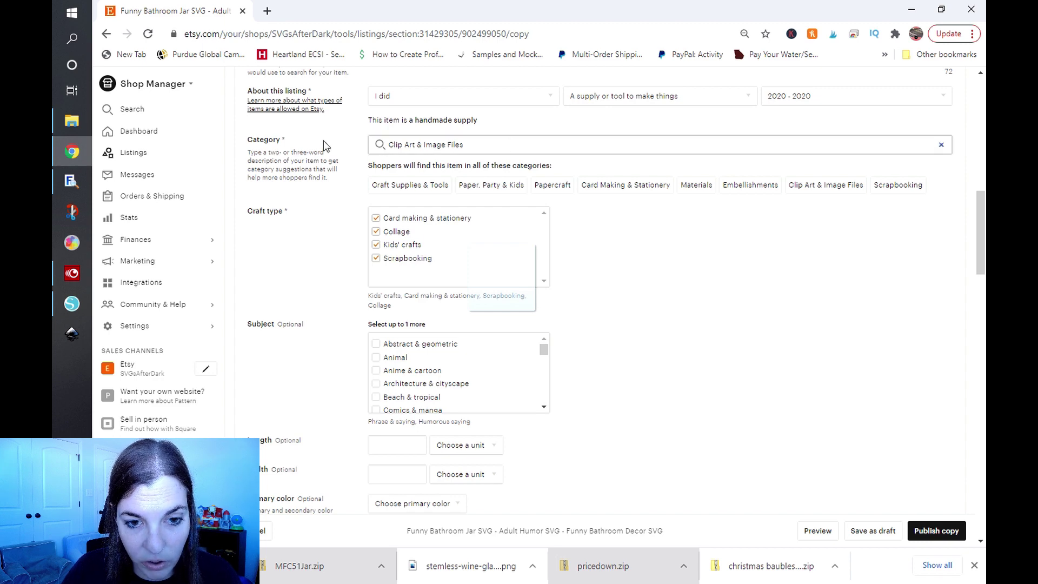
scroll(356, 209, "down", 3)
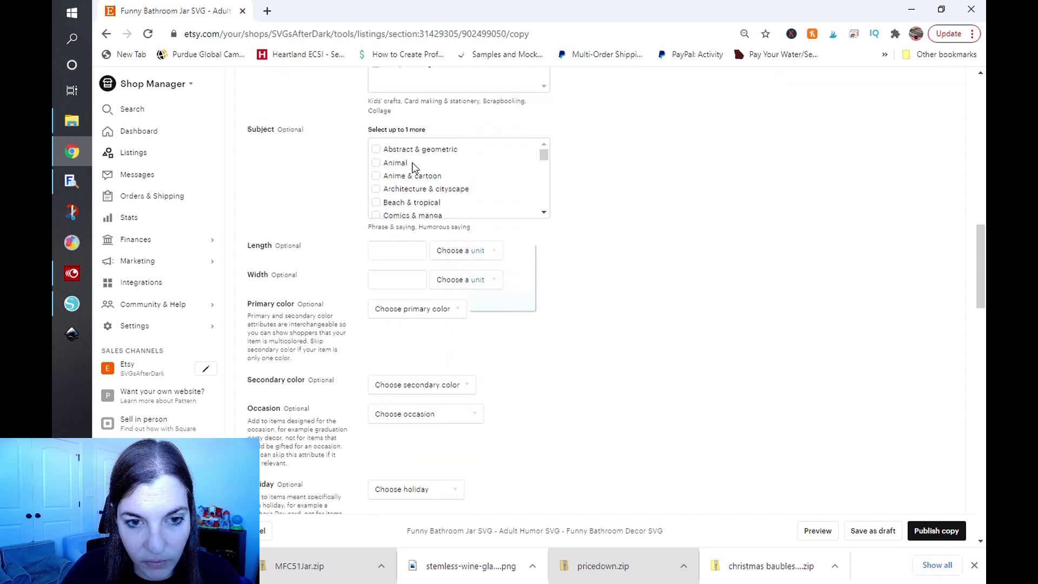
scroll(412, 162, "down", 2)
scroll(412, 162, "up", 2)
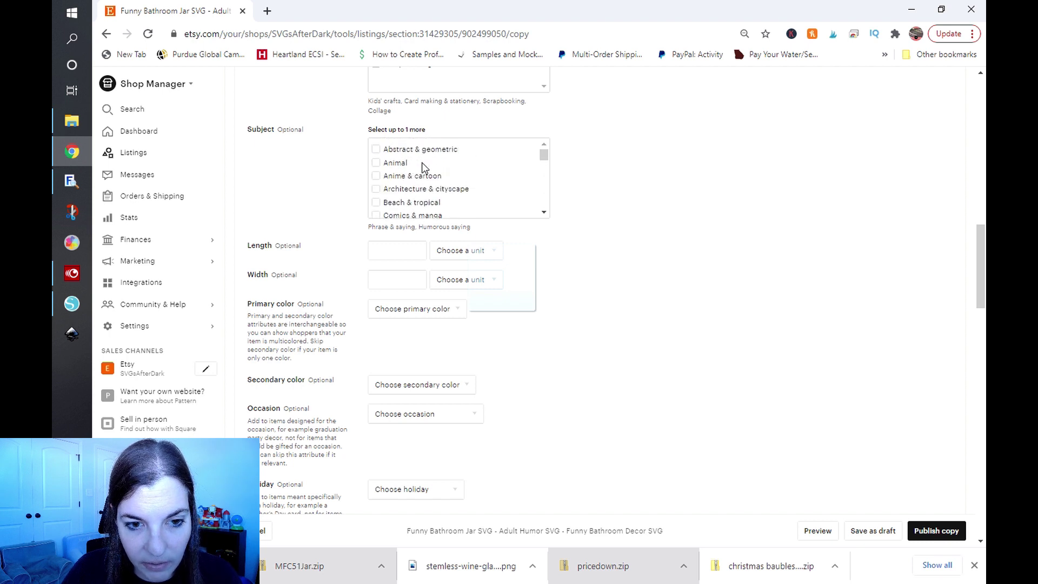
scroll(432, 169, "down", 2)
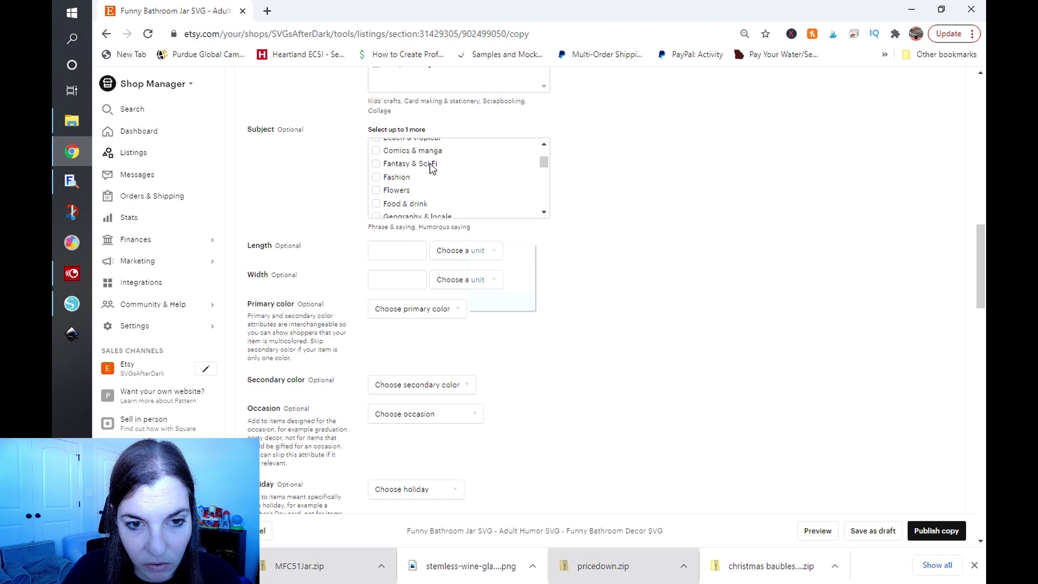
scroll(432, 170, "down", 2)
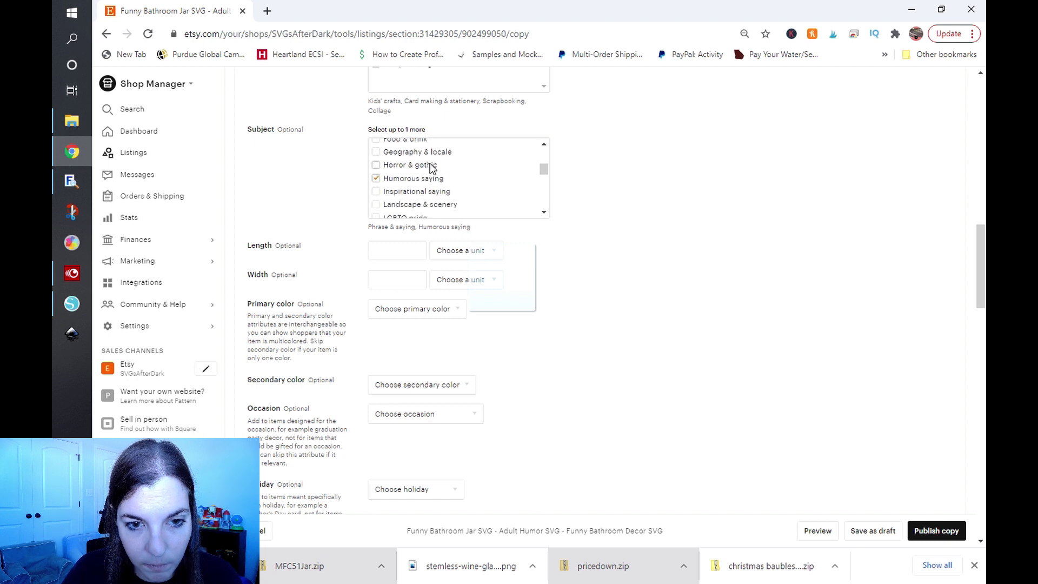
scroll(432, 169, "down", 2)
scroll(432, 169, "down", 2)
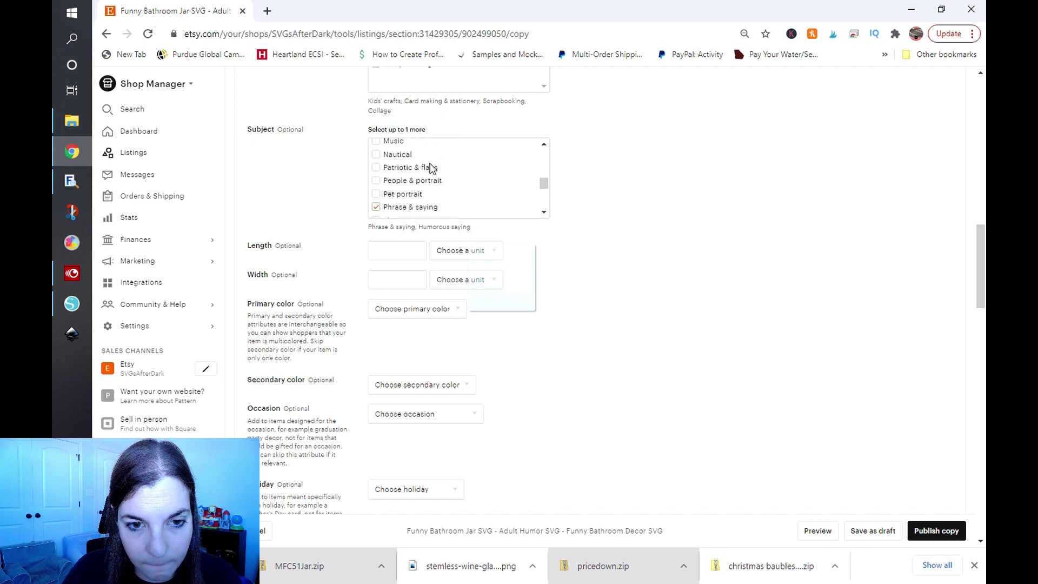
scroll(432, 169, "up", 4)
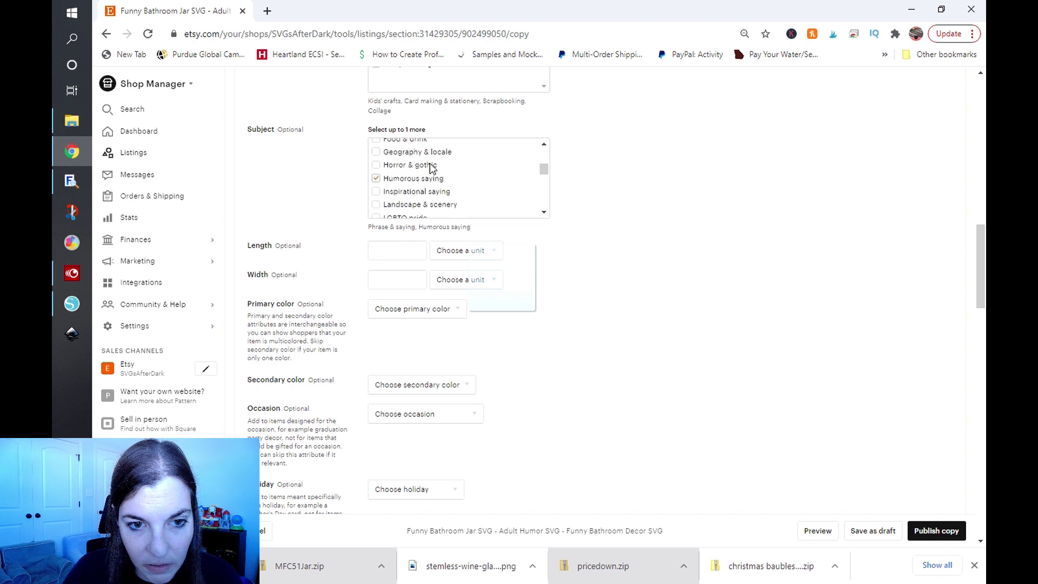
scroll(432, 169, "down", 6)
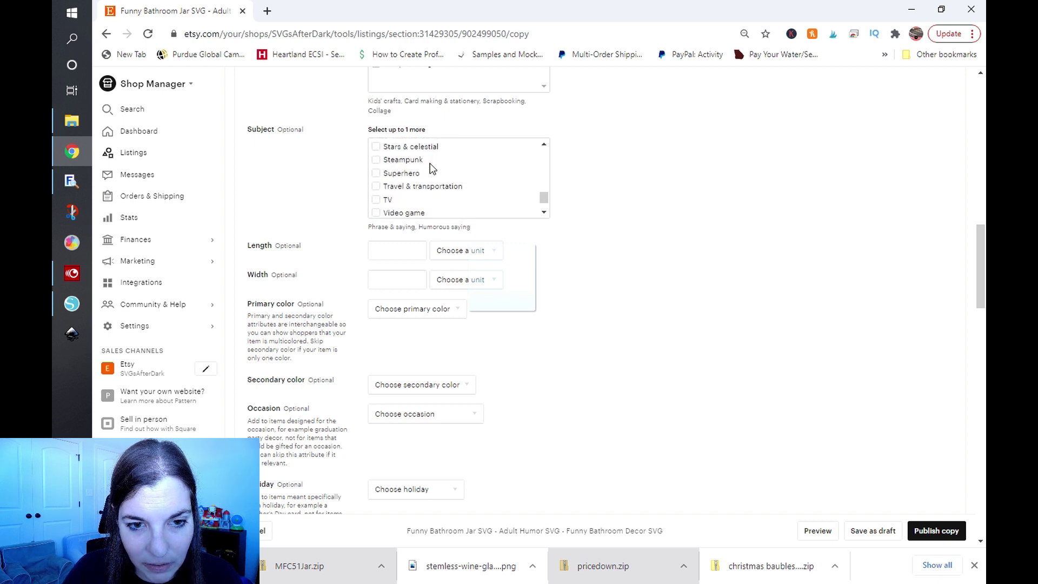
scroll(432, 169, "down", 4)
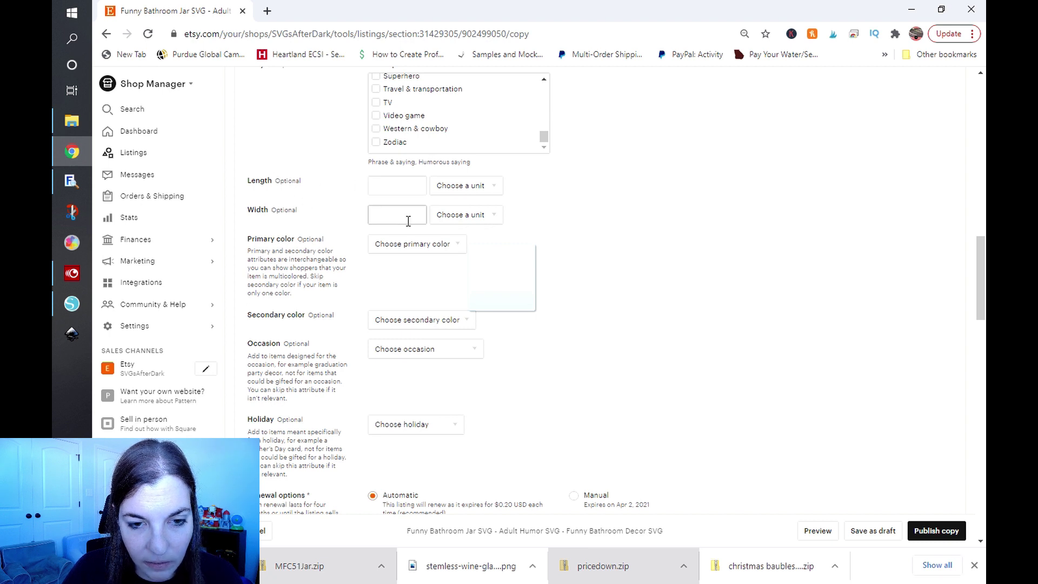
- Set the listing's primary color to Black and its occasion to Housewarming
scroll(353, 240, "down", 1)
left_click(412, 179)
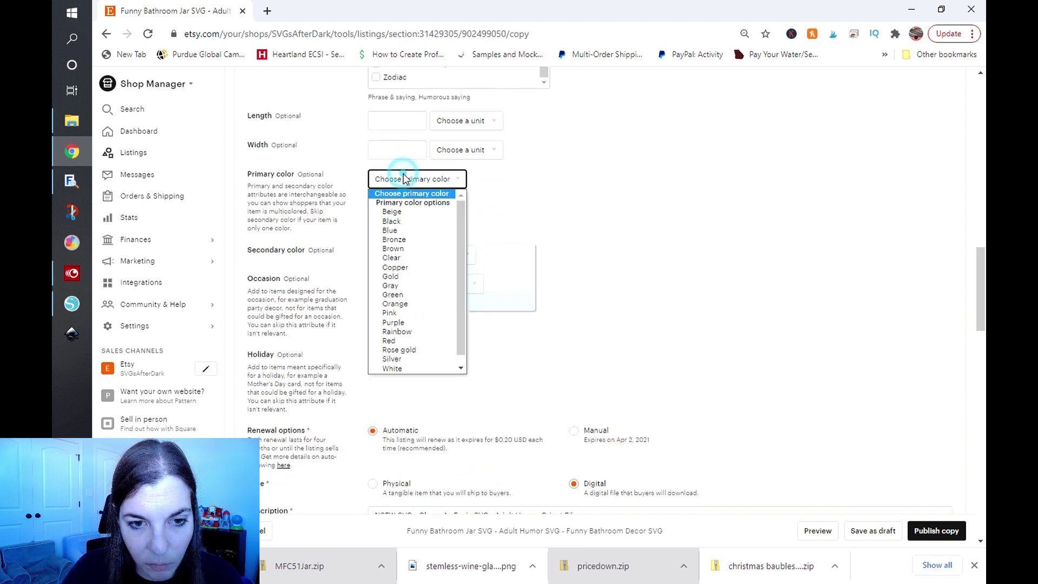
left_click(410, 222)
scroll(375, 219, "down", 1)
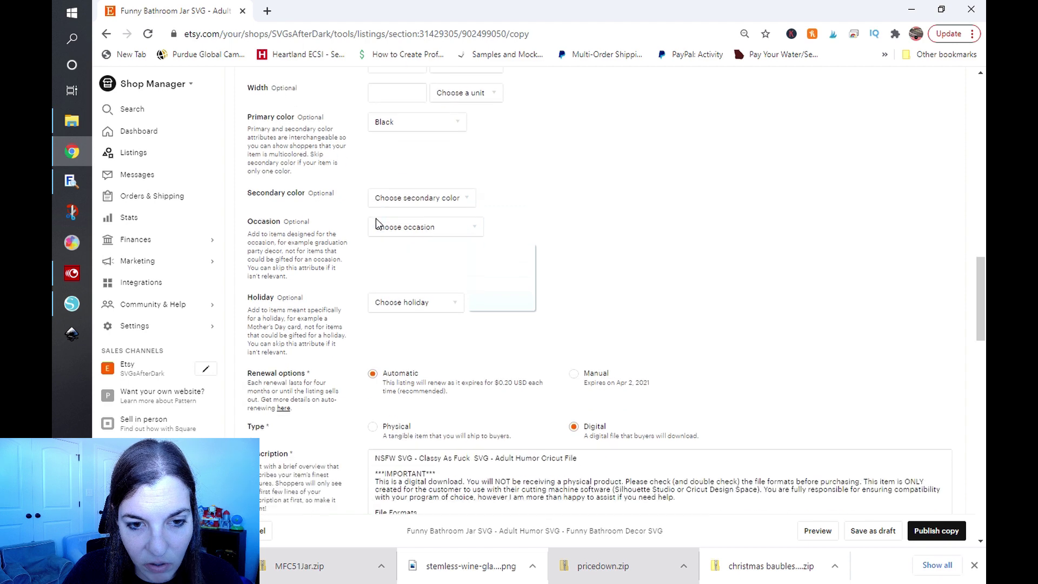
left_click(400, 222)
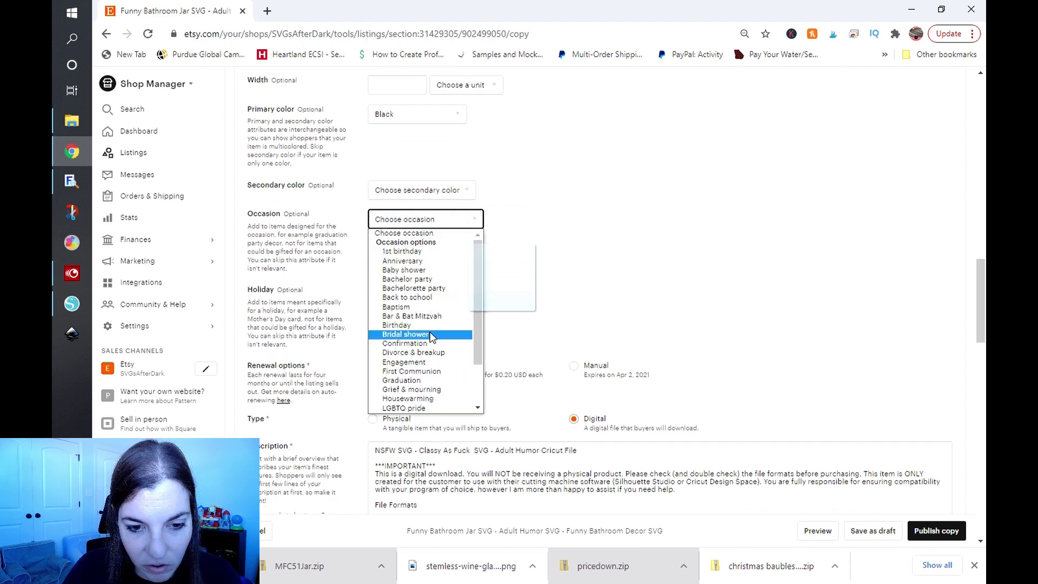
left_click(438, 398)
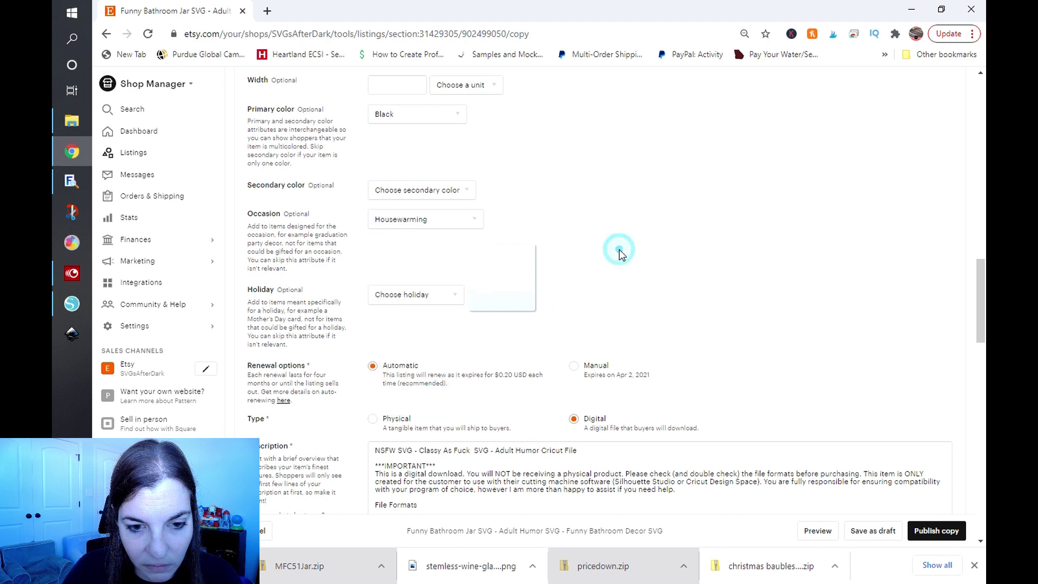
- Replace the description's first line with "Funny Bathroom Jar SVG - Adult Humor SVG - Funny Bathroom Decor SVG"
scroll(583, 254, "down", 2)
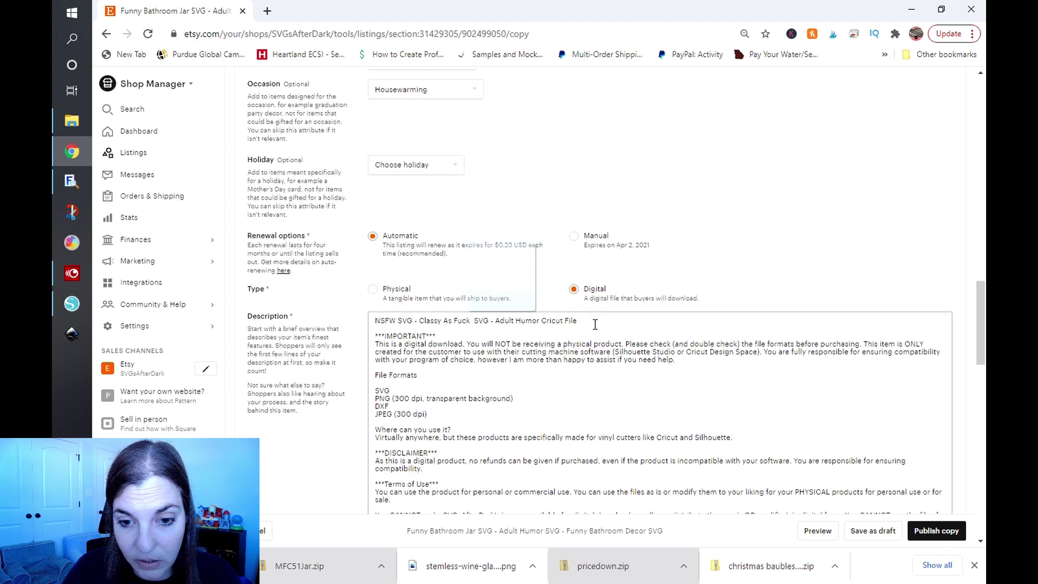
left_click_drag(578, 321, 309, 326)
type("Funny Bathroom Jar SVG - Adult Humor SVG - Funny Bathroom Decor SVG")
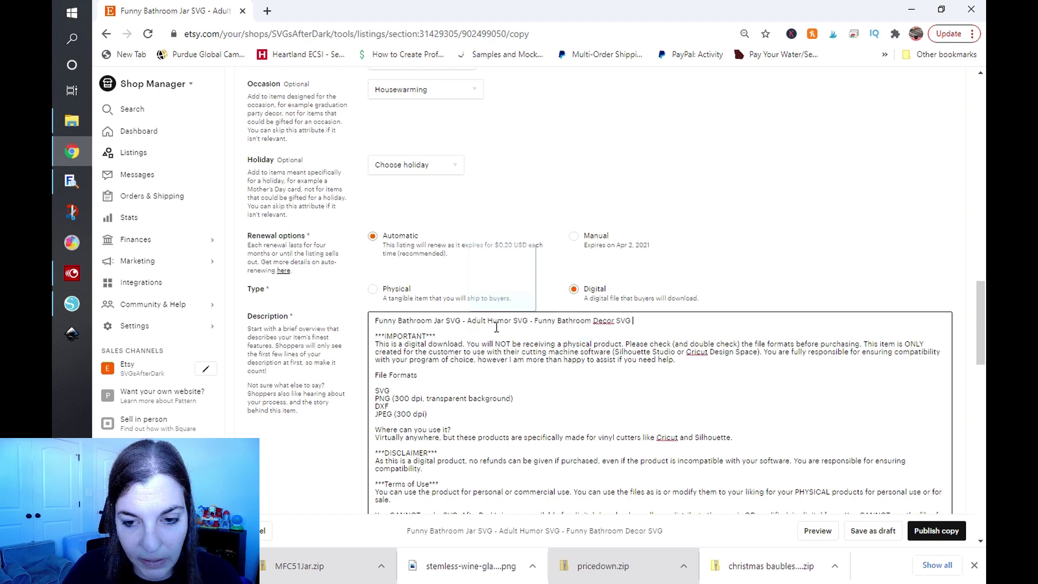
- Start a new description paragraph: "If you are looking for a funny way to spruce up your bathroom decor, look no further. These Funny Bathroom Jar SVGs"
key("Return")
key("Return")
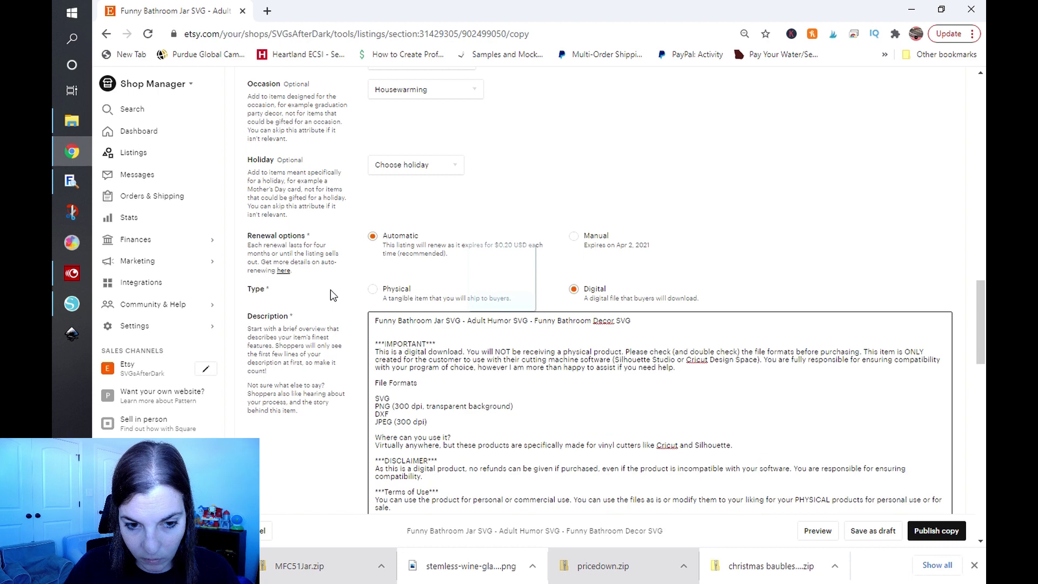
type("If you")
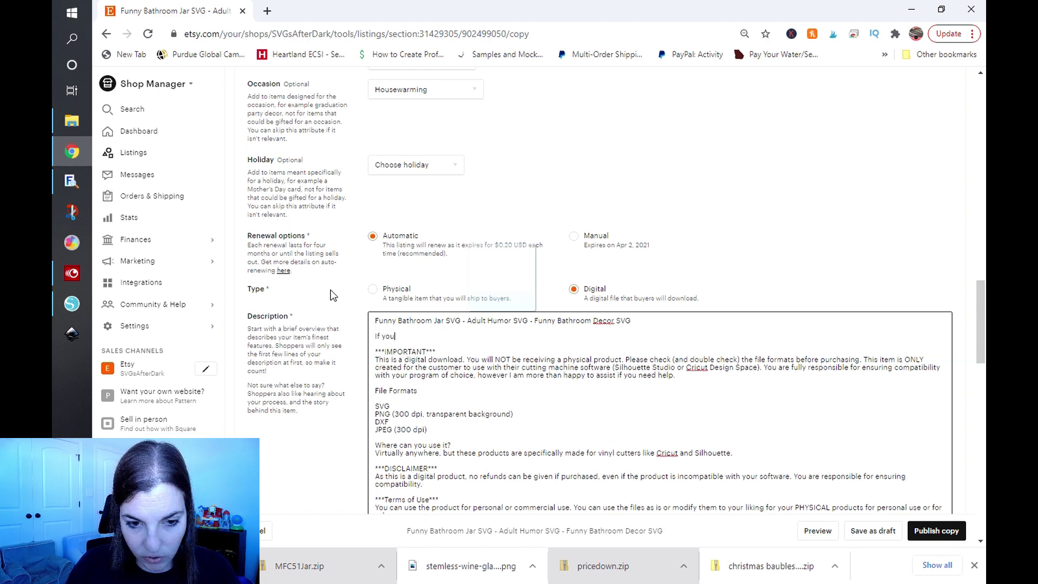
type(" are looking for a ")
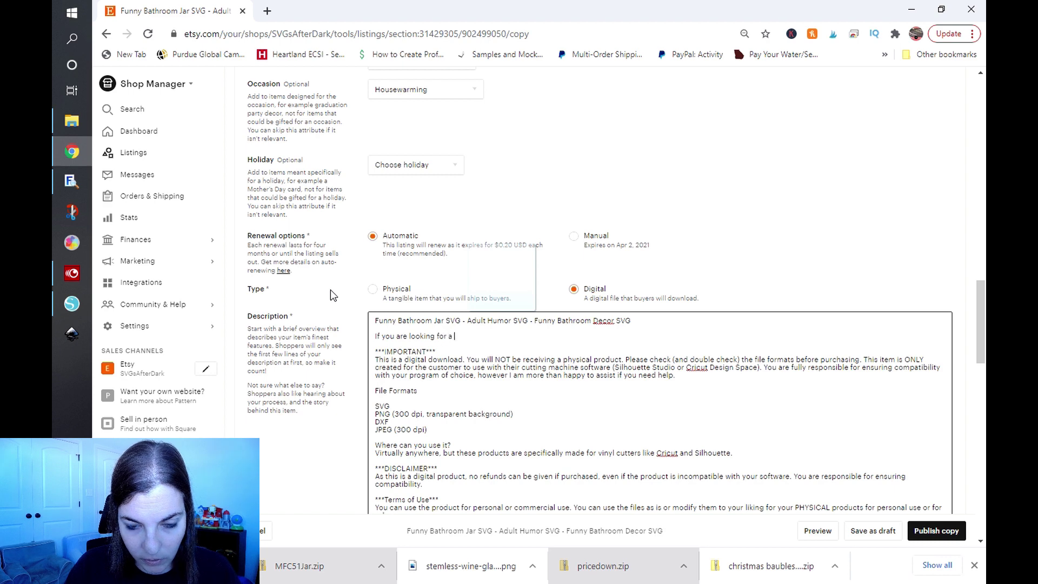
type("funny way to spruce up your b")
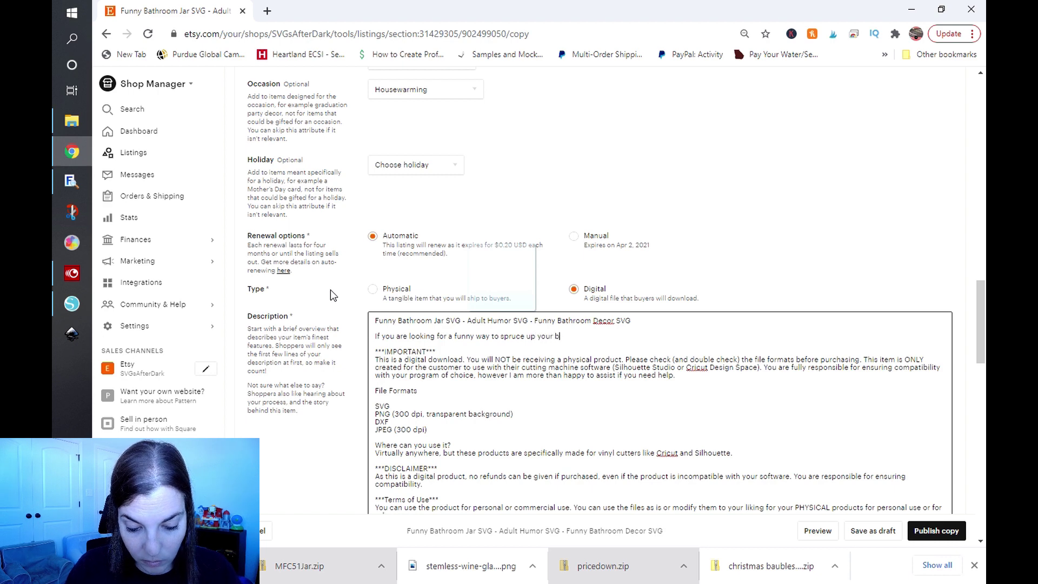
type("athroom decor, look")
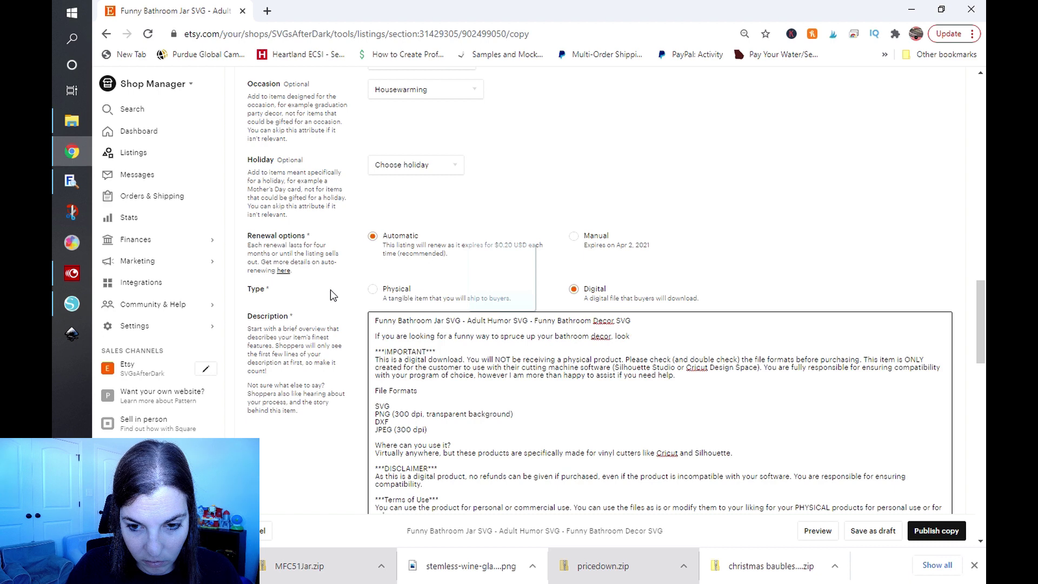
type(" no further. These Funny Bathroom Jar SVGs")
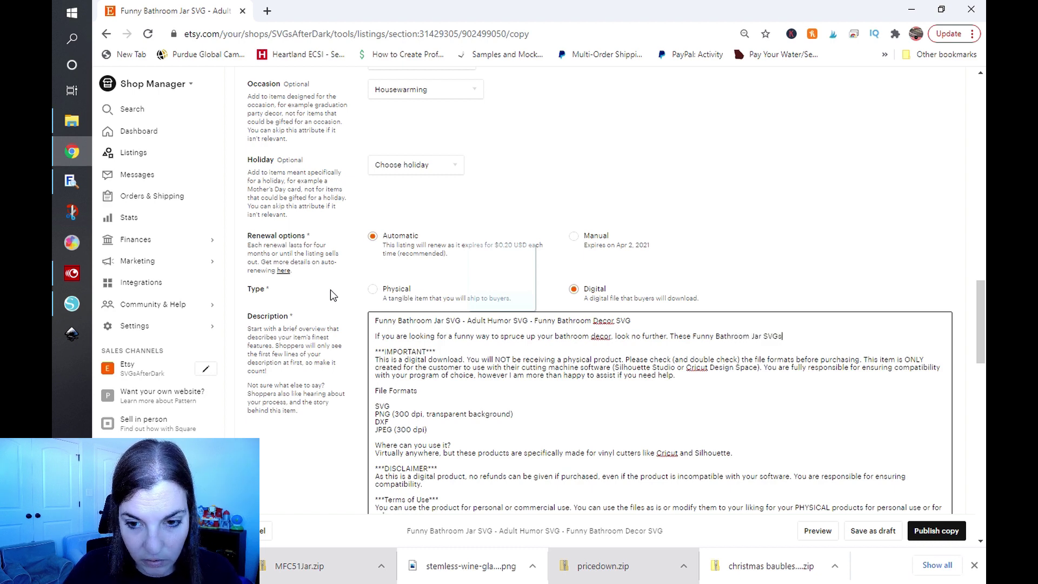
- Complete the description's introductory paragraph with "are perfect for the tiny jars in your bathroom."
scroll(330, 289, "up", 10)
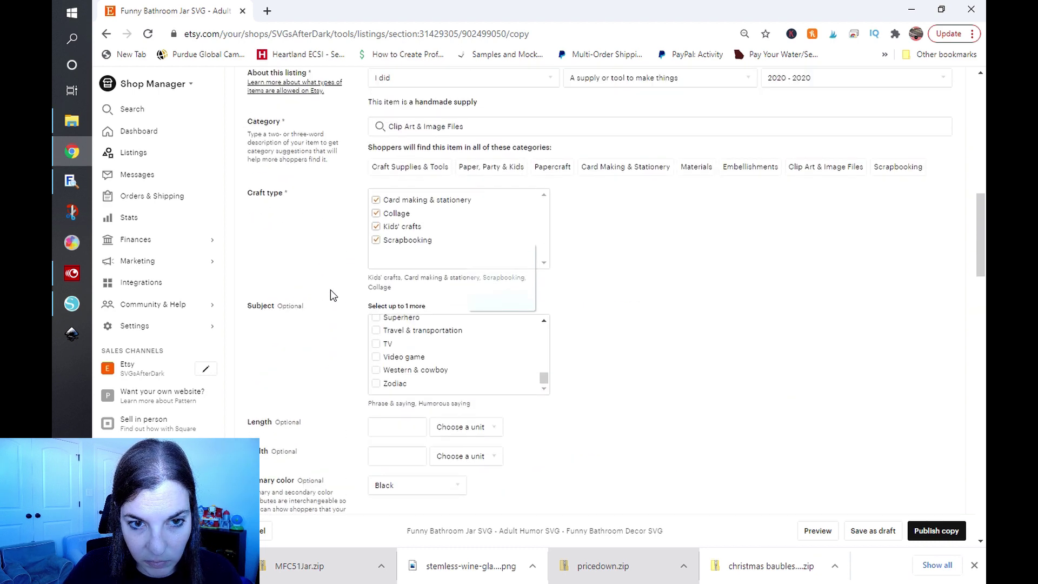
scroll(330, 290, "down", 10)
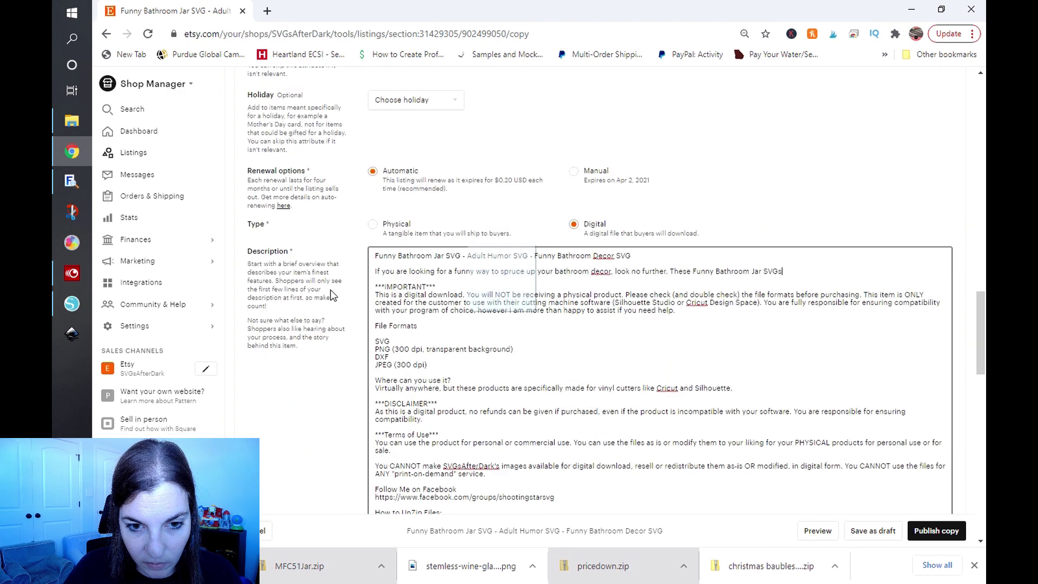
scroll(329, 289, "up", 1)
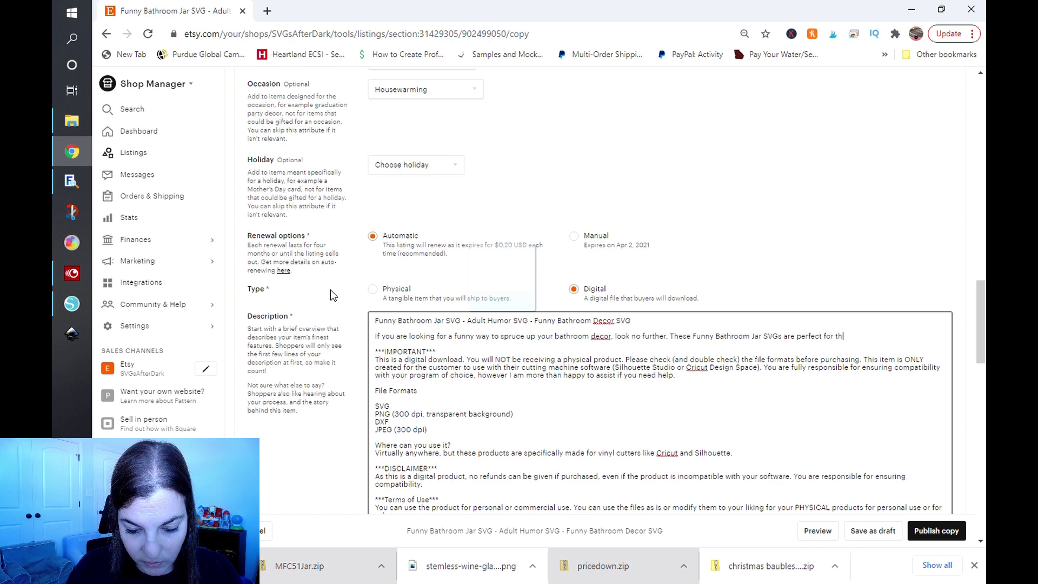
type("ur bathroom.")
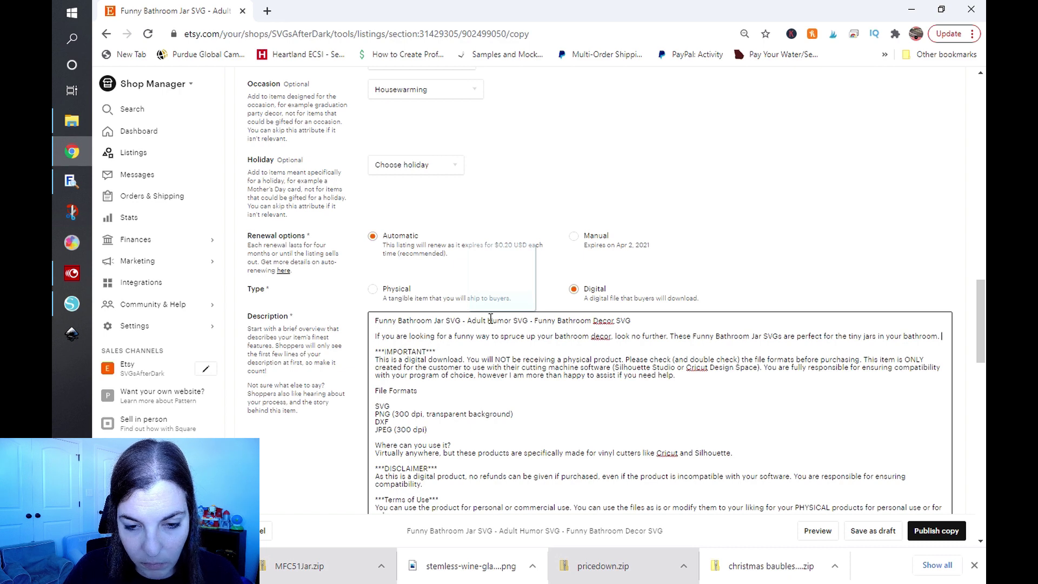
- Check the rest of the description and show the listing's Google search result preview
scroll(567, 313, "down", 1)
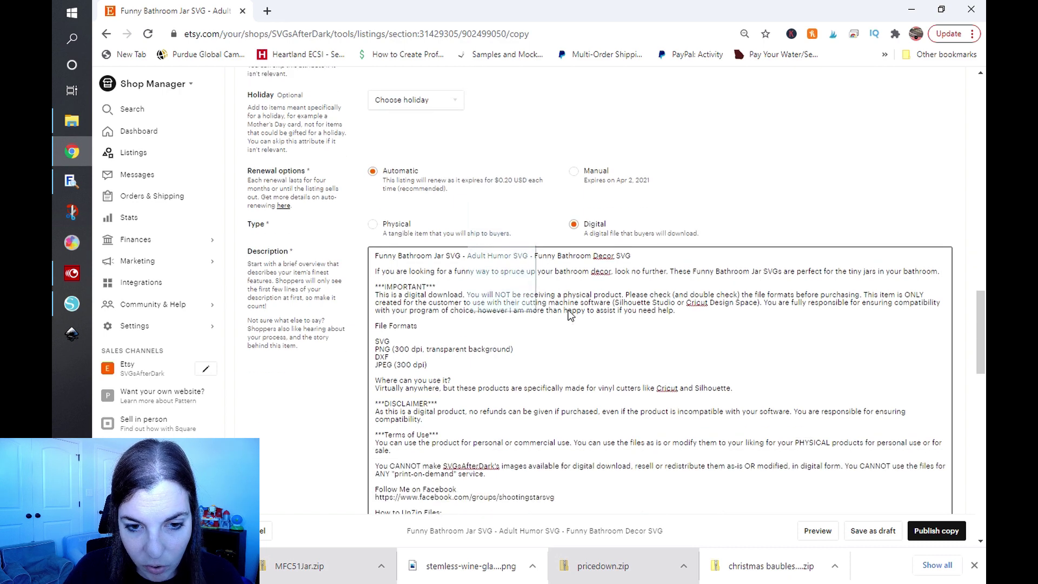
scroll(569, 311, "down", 3)
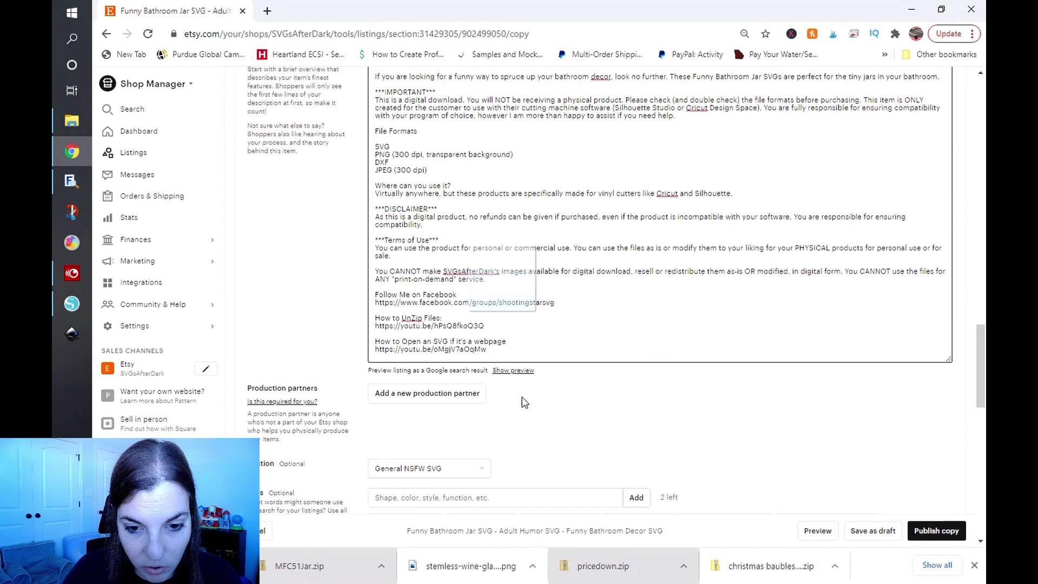
left_click(523, 373)
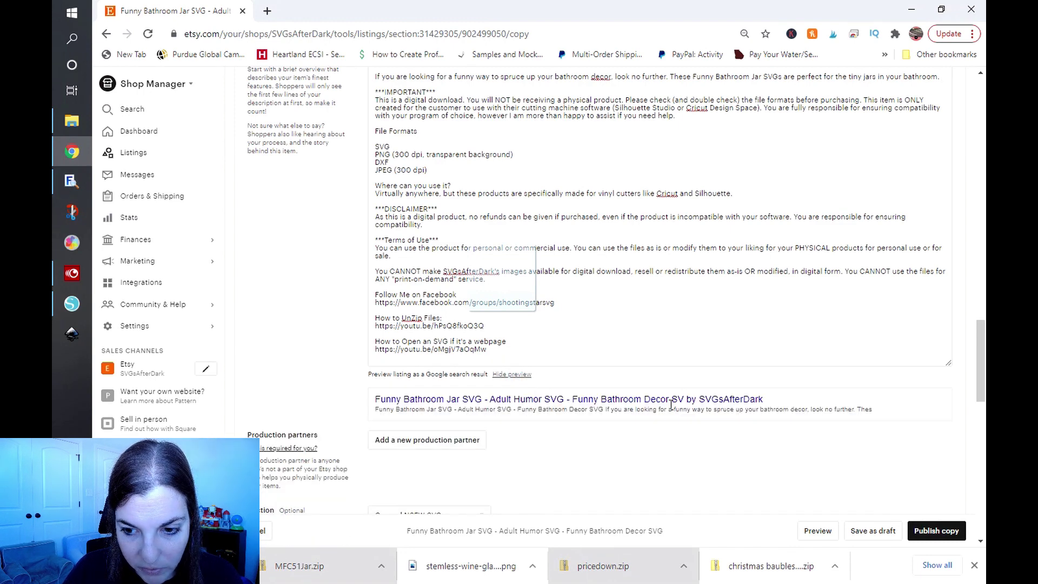
- Remove all of the copied listing's tags except NSFW SVG, adult SVG and adult humor svg
scroll(714, 406, "down", 2)
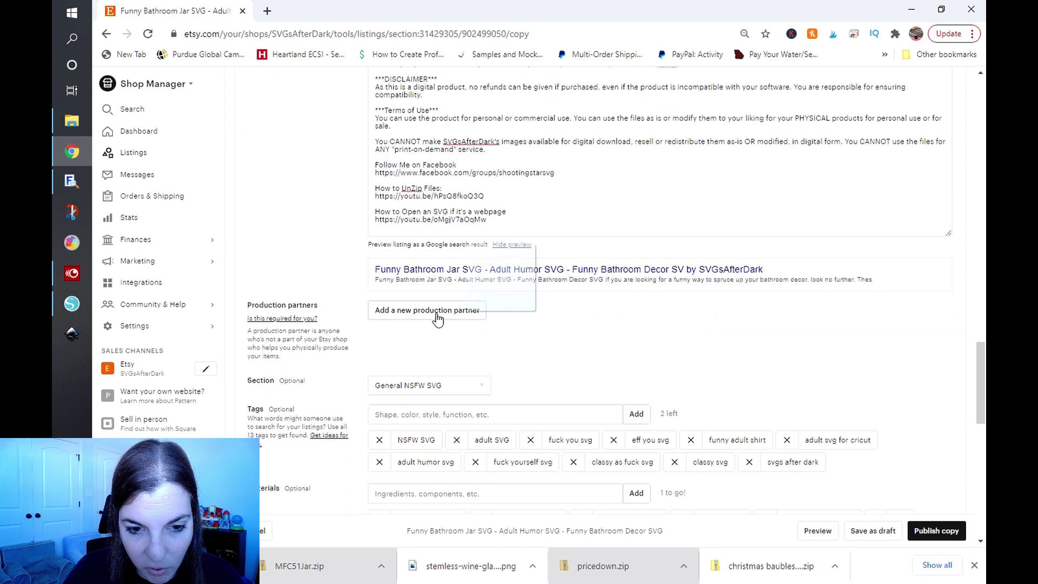
scroll(437, 320, "down", 1)
scroll(427, 316, "down", 1)
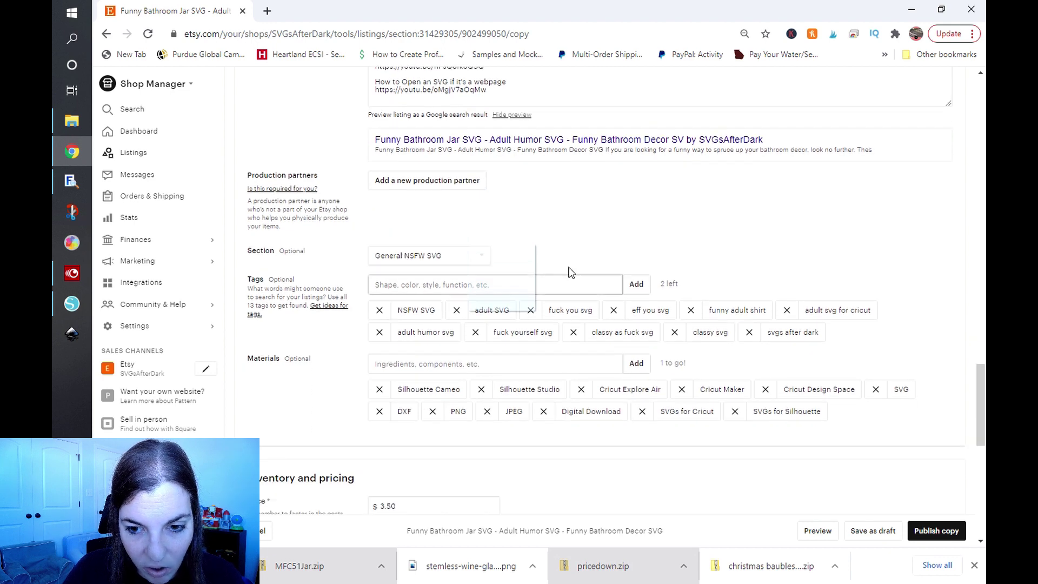
left_click(529, 311)
left_click(530, 311)
left_click(530, 311)
left_click(530, 311)
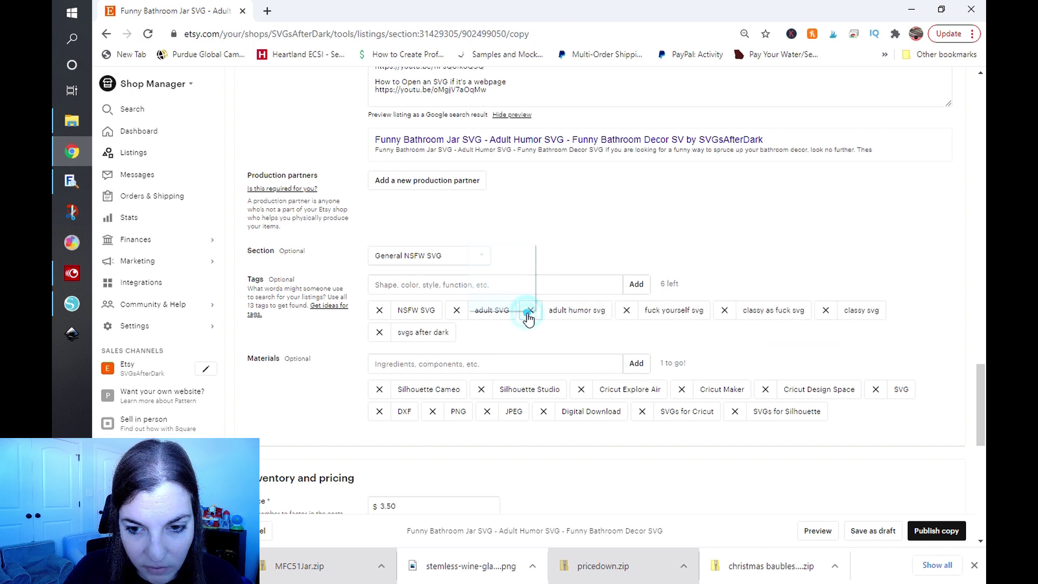
left_click(626, 312)
left_click(627, 312)
left_click(626, 312)
left_click(626, 312)
- Add the tags "funny bathroom svg", "adult bathroom", "bathroom jar svg" and "bathroom decor" to the listing
left_click(594, 285)
type("funny bathroom svg")
key("Return")
type("a")
type("dult bat")
type("hroom")
key("Return")
type("bathroom jar svg")
key("Return")
type("bathroom de")
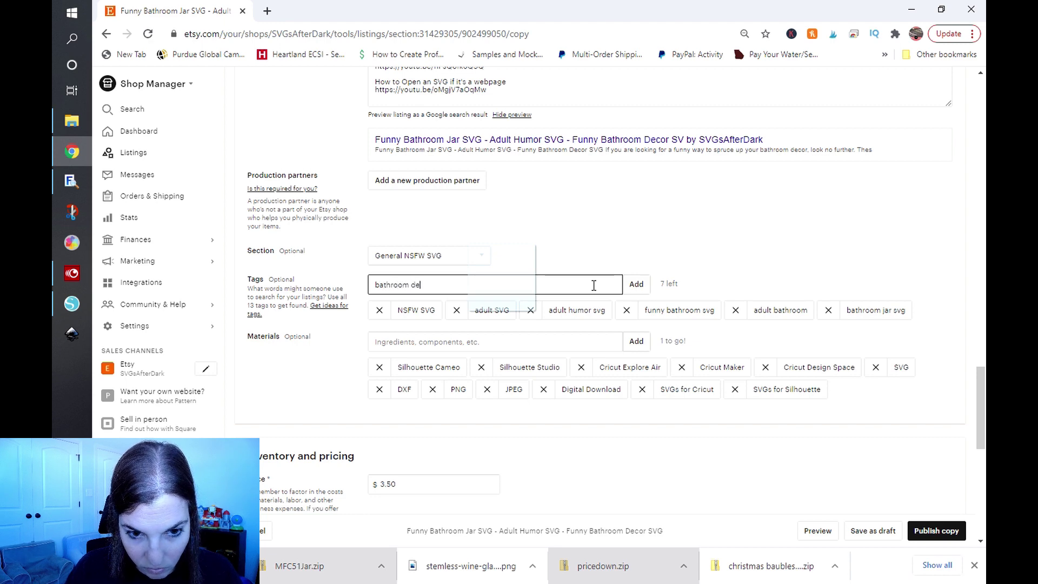
type("cor")
key("Return")
- Select the listing's price value for editing
scroll(435, 301, "down", 4)
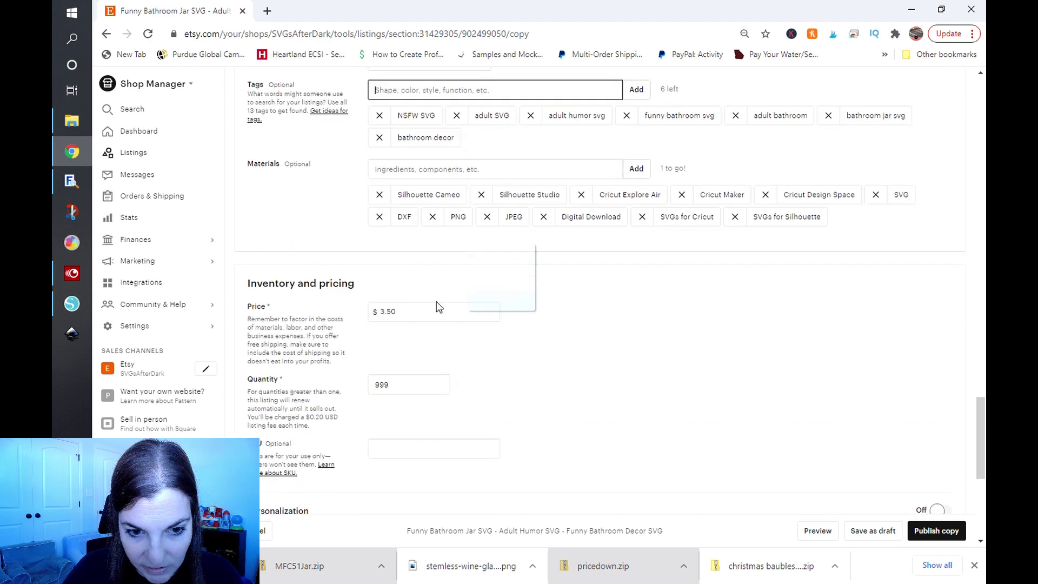
double_click(423, 303)
- Replace the digital file classyasfuck.zip with an upload of bathroomsjars.zip
scroll(461, 335, "down", 5)
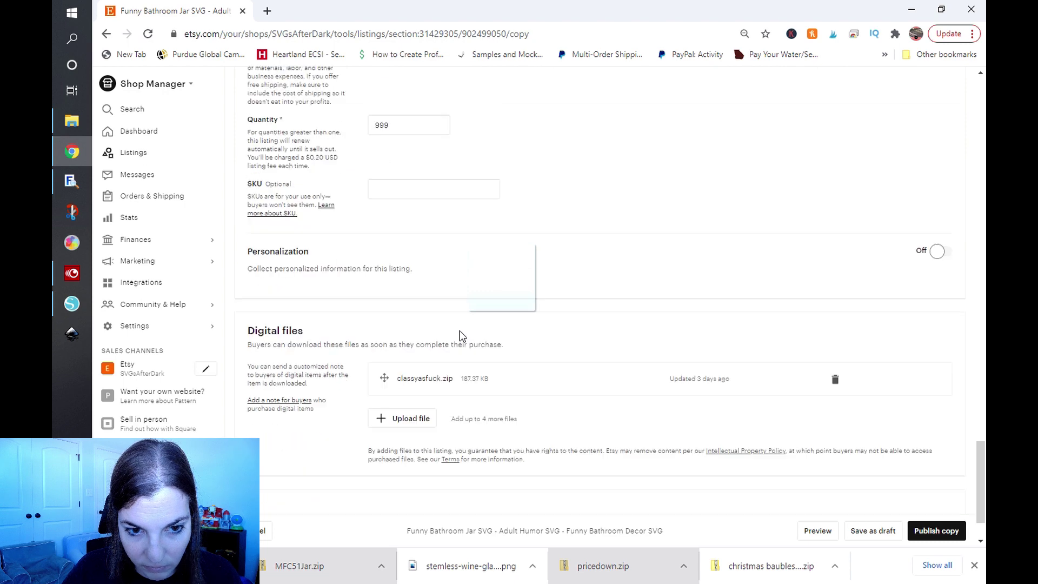
left_click(835, 378)
left_click(399, 374)
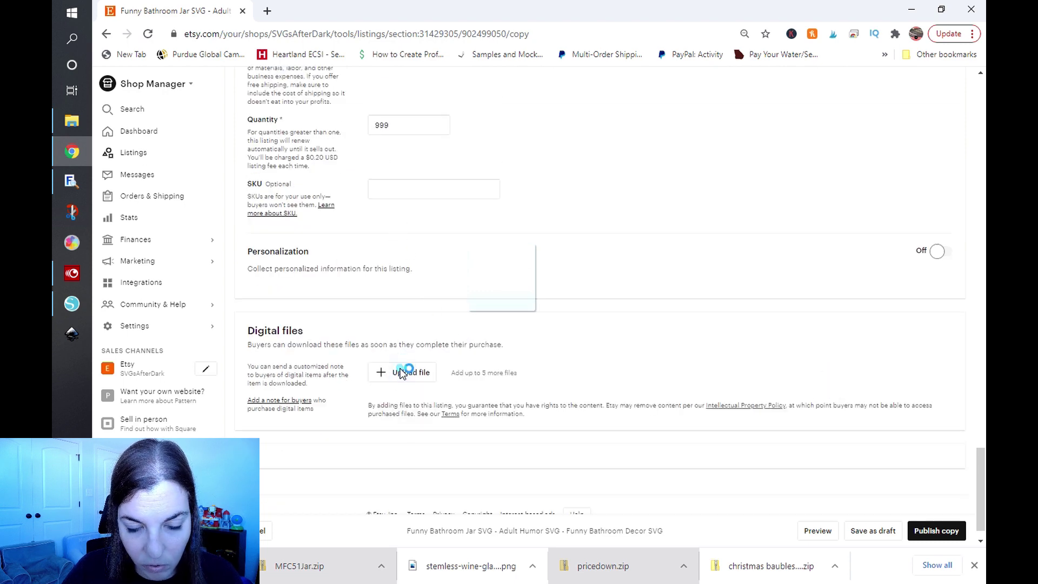
double_click(672, 308)
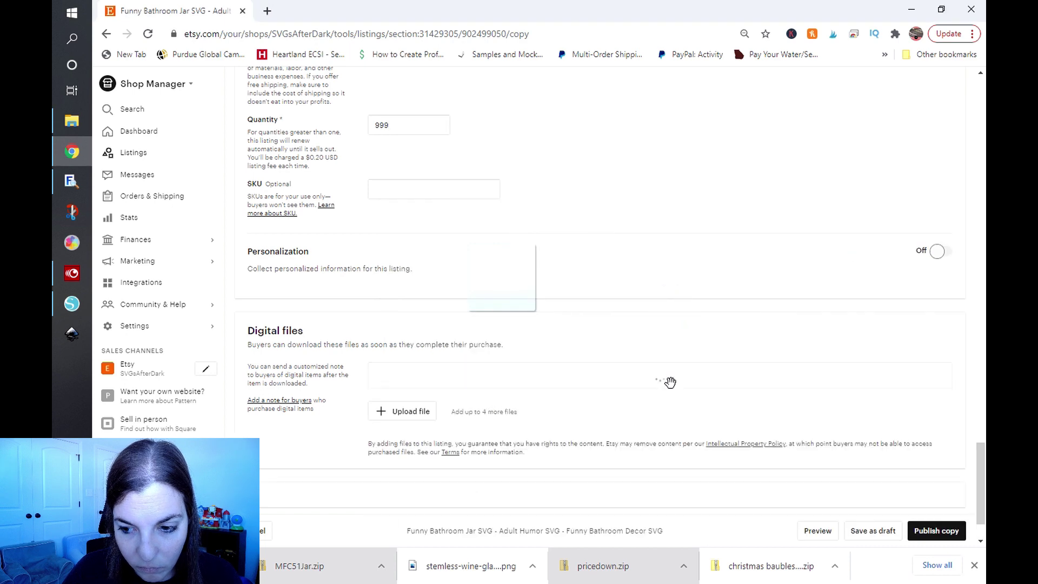
- Publish the copied listing and agree to the $0.20 listing fee
left_click(938, 530)
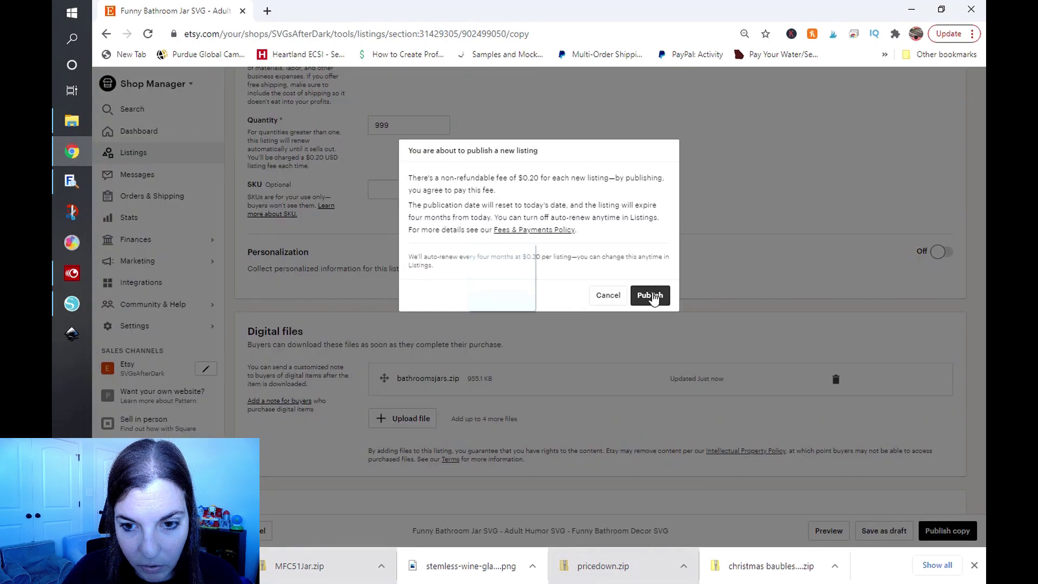
left_click(650, 295)
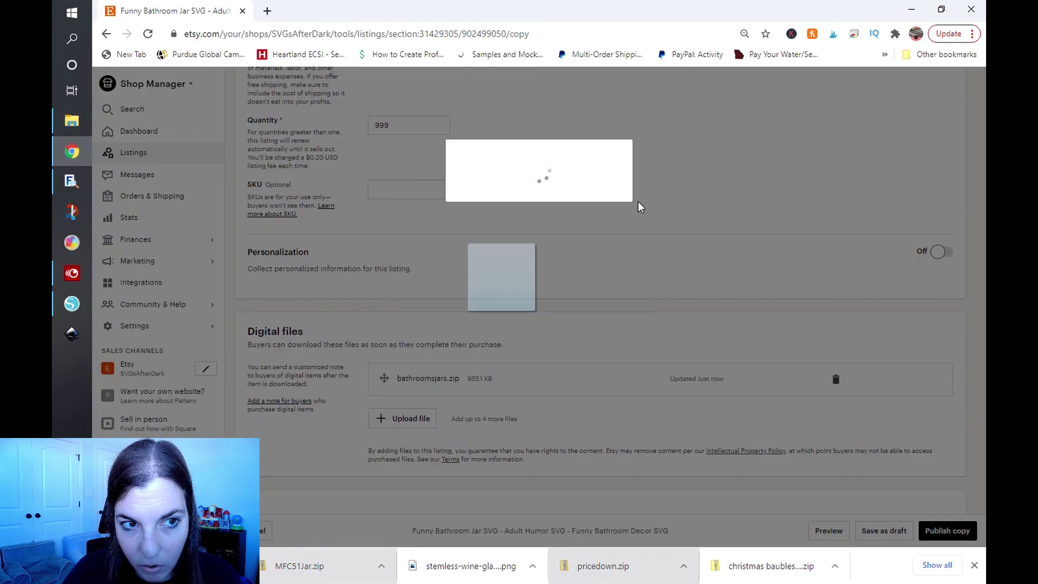